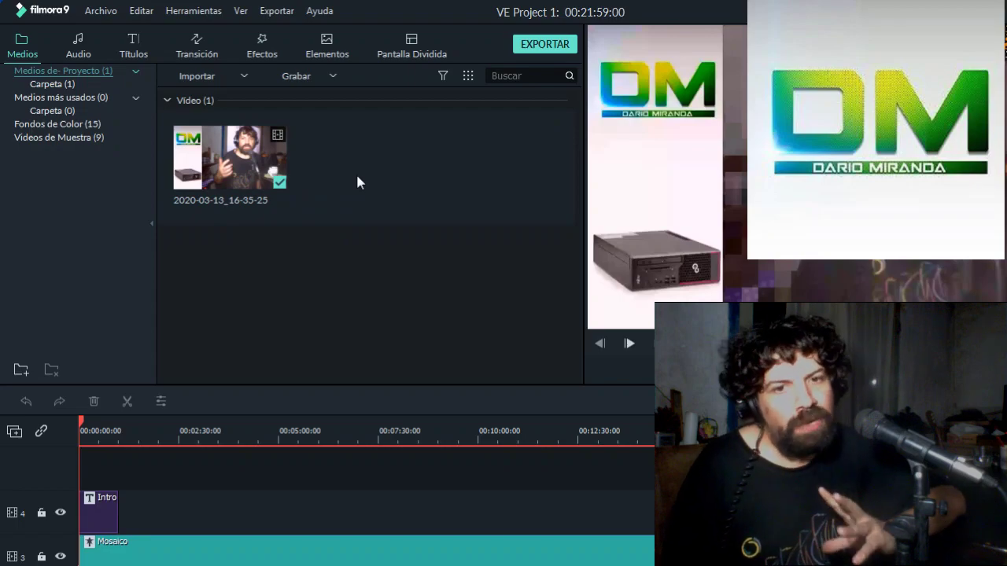
Look over the timeline tracks, from the Intro title through the Mosaico effects down to the main video clip.
scroll(337, 511, "down", 3)
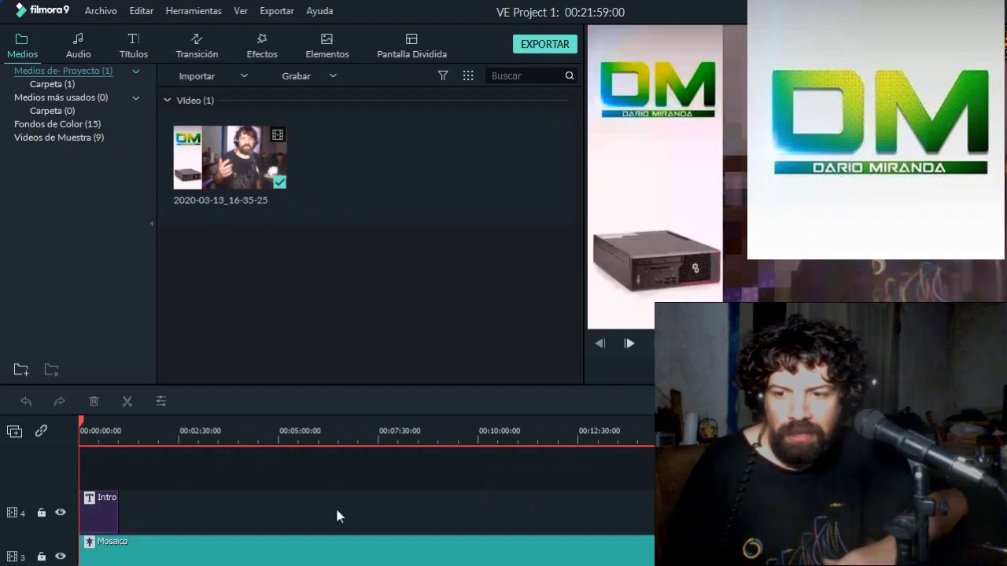
scroll(336, 511, "up", 2)
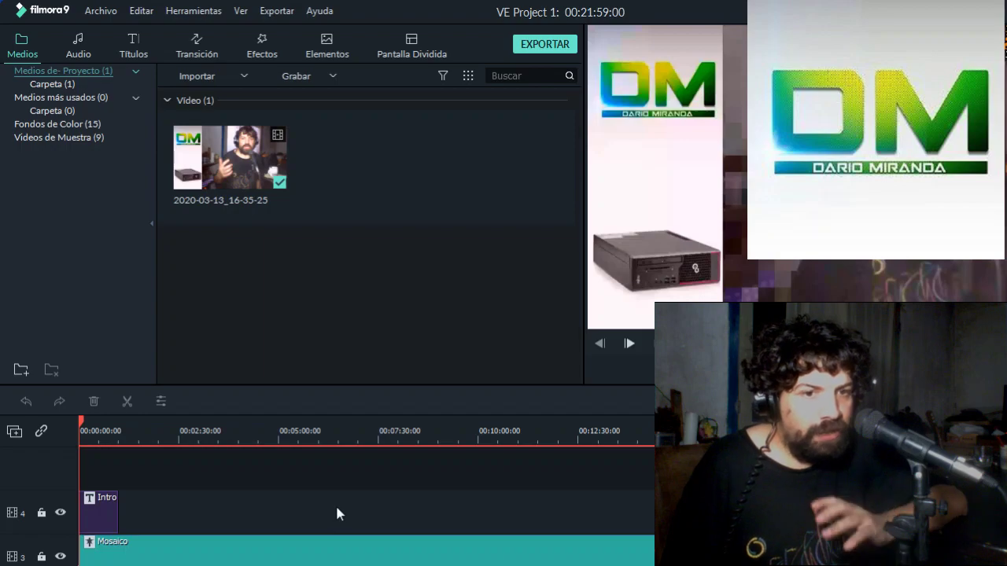
scroll(330, 493, "up", 1)
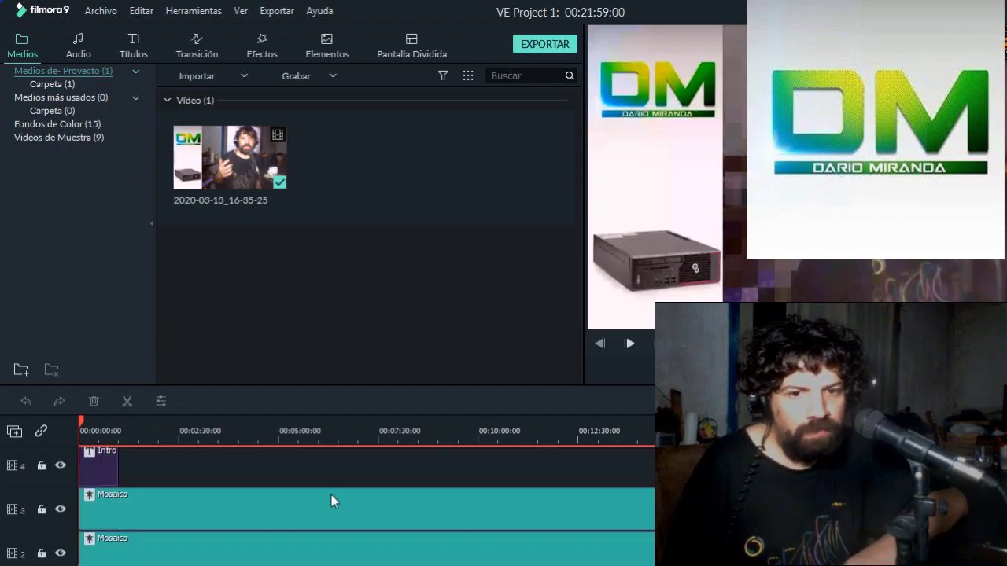
scroll(331, 501, "up", 1)
scroll(331, 501, "down", 1)
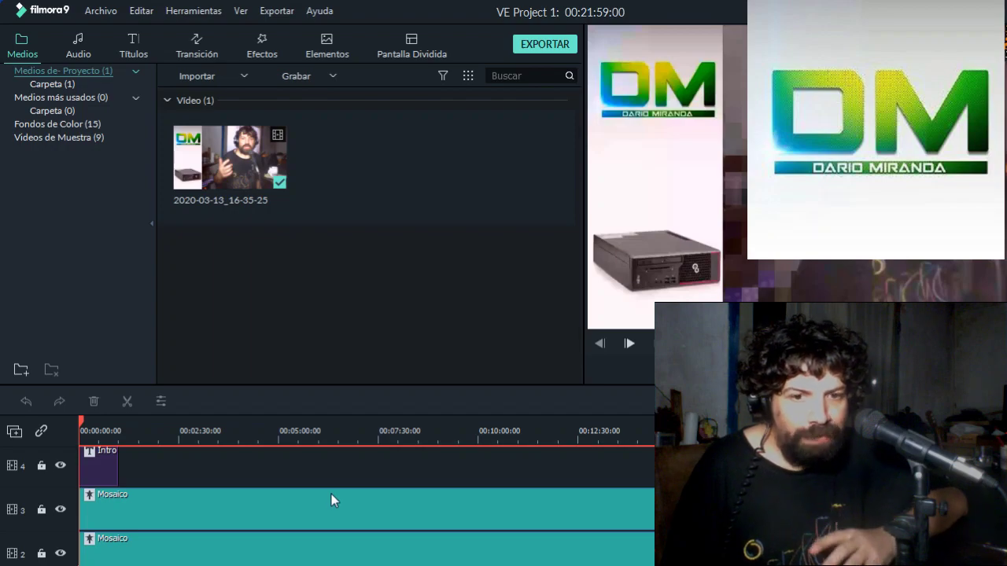
scroll(331, 495, "down", 2)
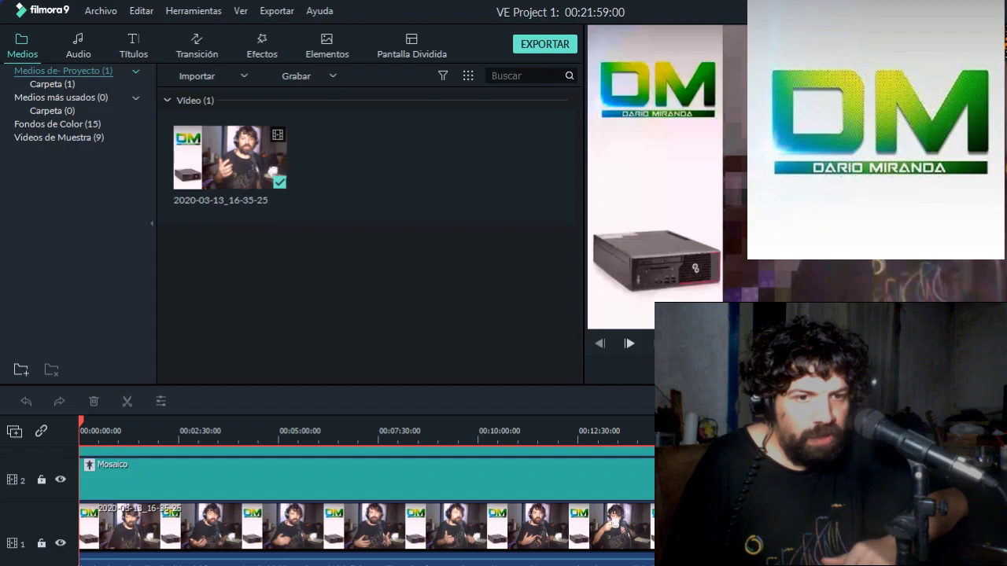
scroll(367, 506, "up", 1)
scroll(83, 561, "down", 1)
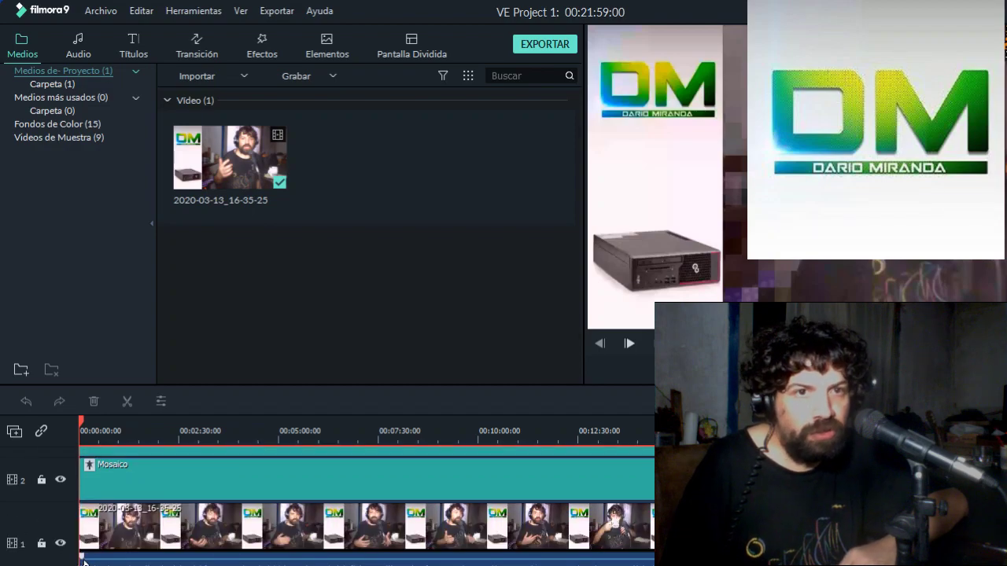
Browse the built-in audio library to see which music tracks and sound effects it offers.
left_click(77, 51)
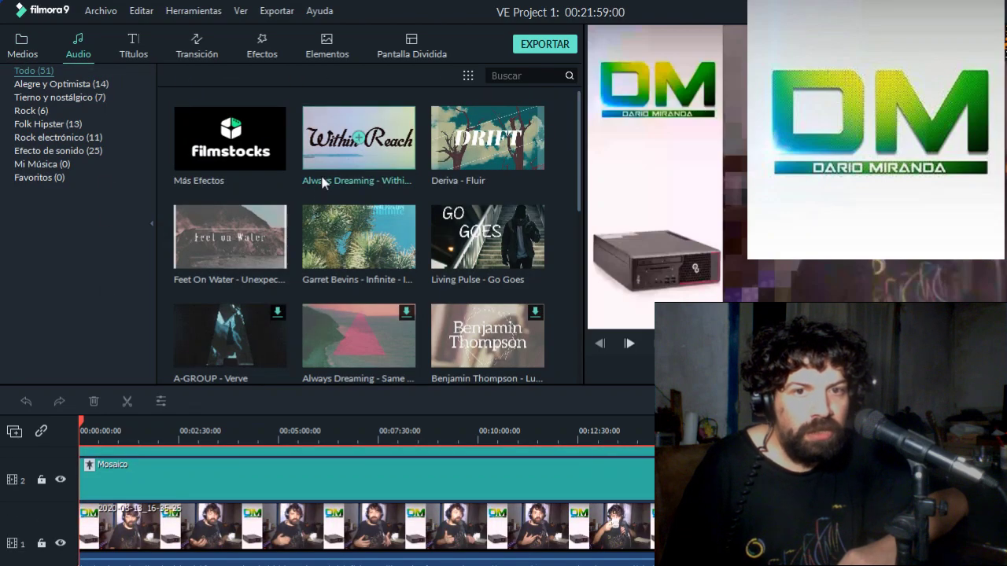
scroll(322, 183, "down", 3)
scroll(322, 182, "down", 5)
scroll(323, 182, "up", 10)
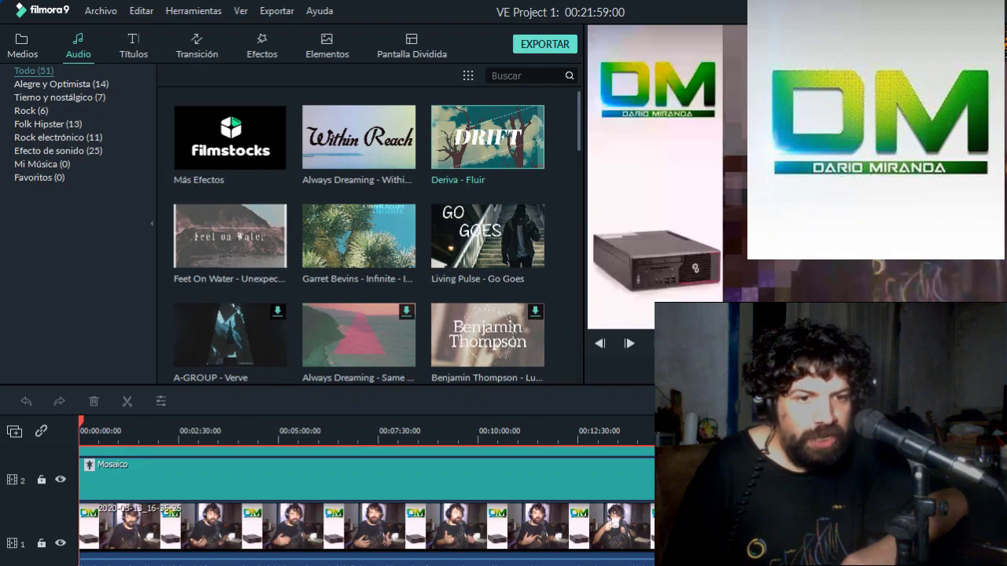
scroll(375, 247, "down", 5)
scroll(372, 247, "down", 8)
scroll(248, 179, "up", 15)
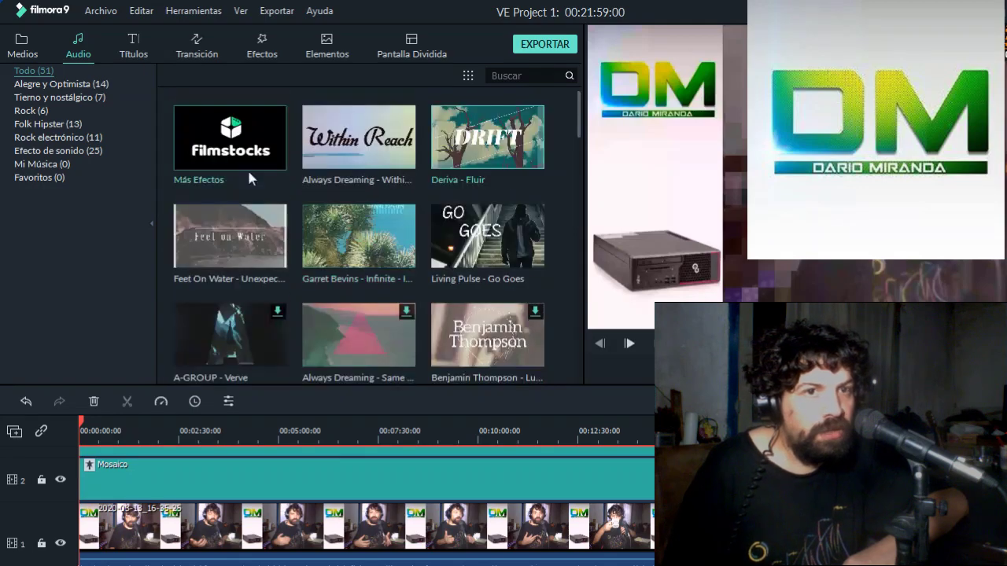
Import the audio file 01 Quebrado into the project media from Música > (2008) Quebrado > CD 1.
left_click(21, 47)
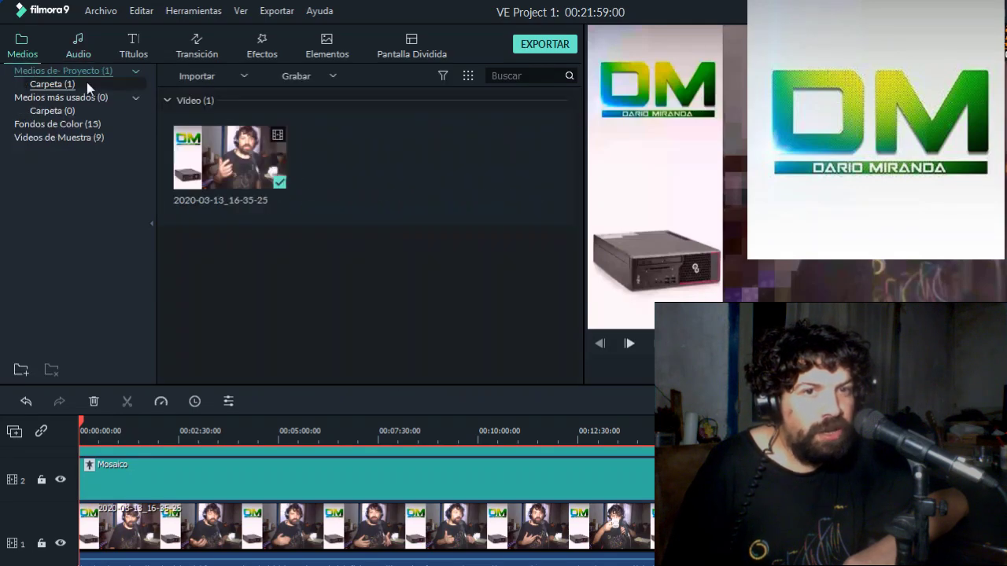
left_click(210, 79)
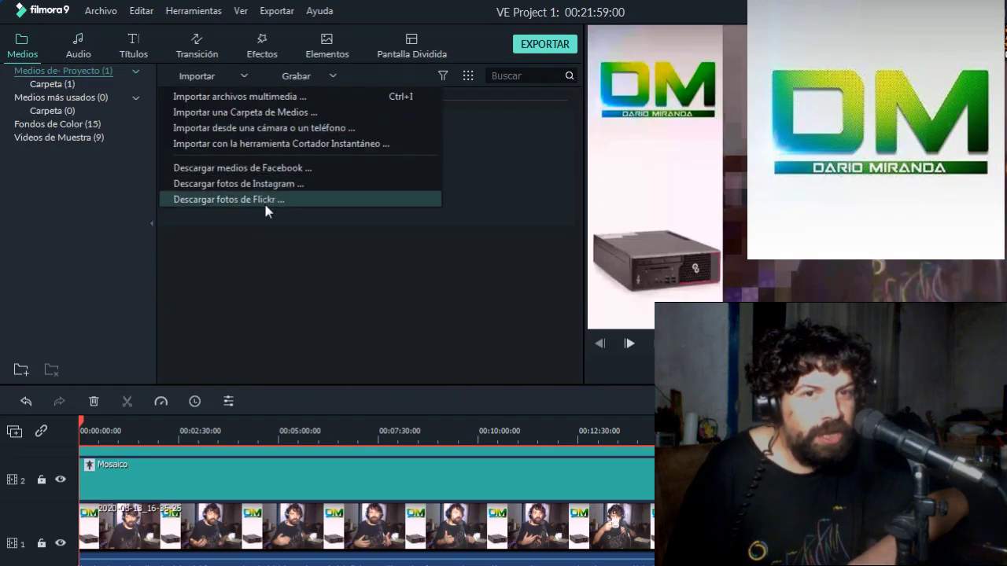
left_click(306, 97)
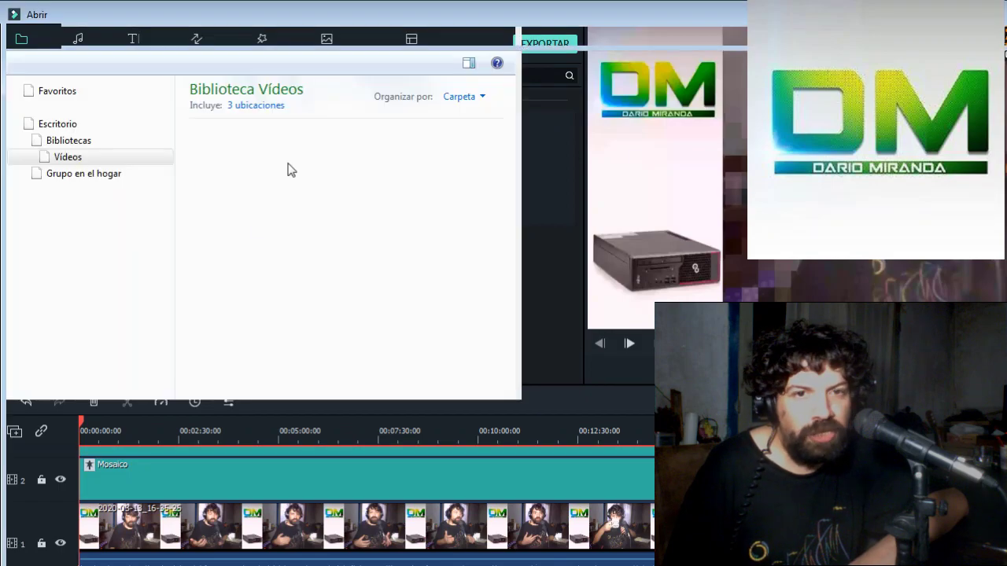
left_click(71, 208)
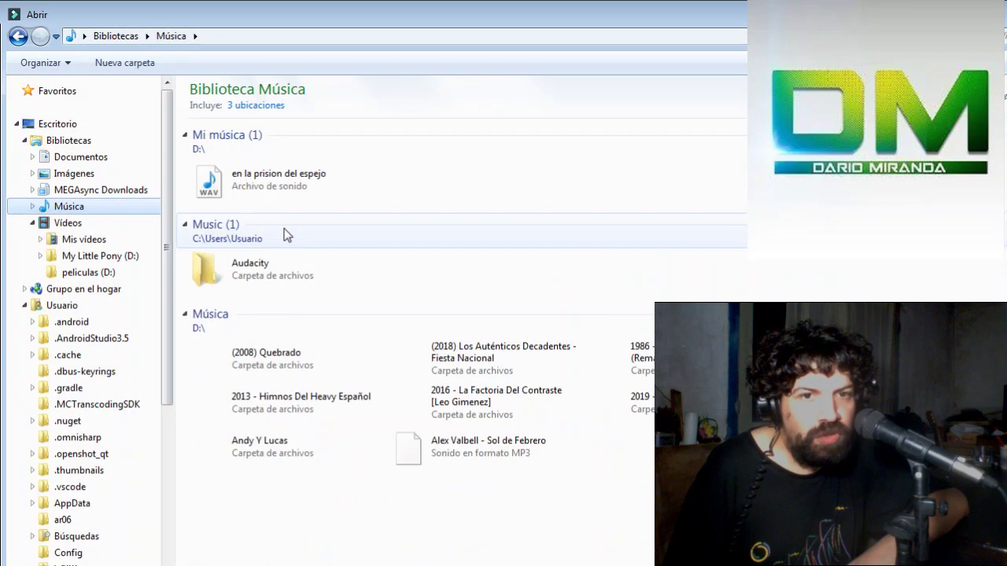
left_click(323, 360)
double_click(322, 351)
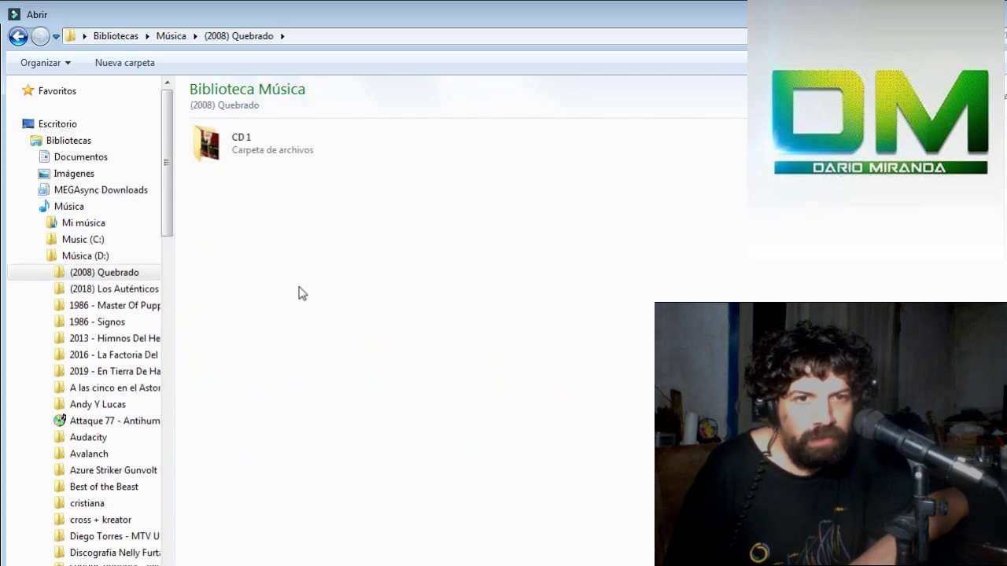
double_click(263, 157)
double_click(261, 160)
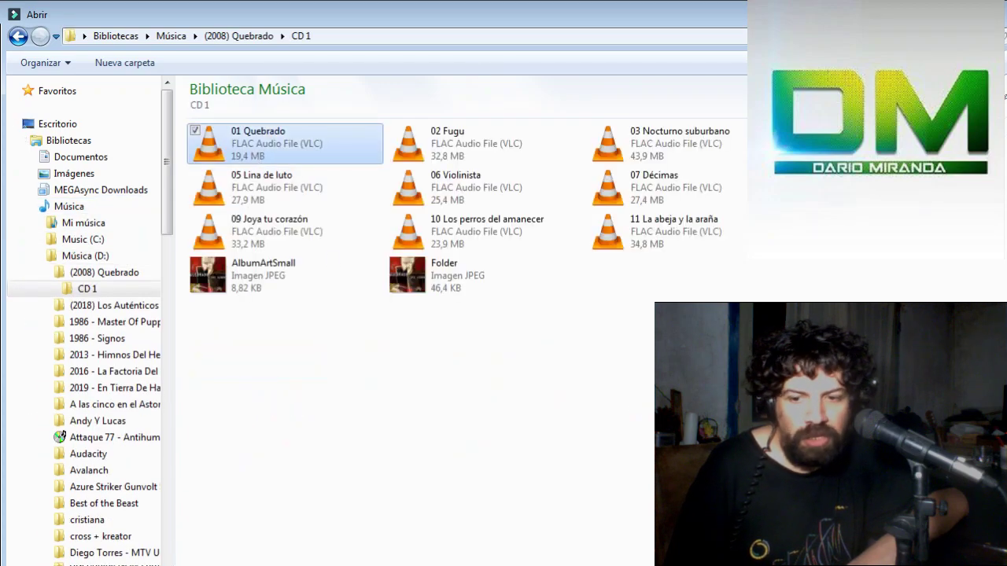
key("Return")
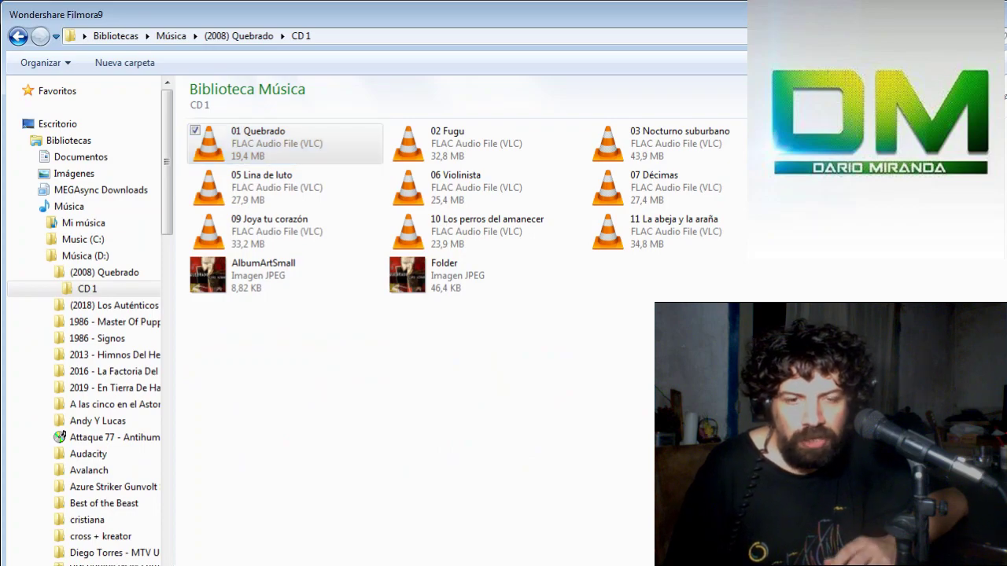
Add the 01 Quebrado song to the timeline below the main video, aligned with the start of the project.
left_click_drag(247, 298, 238, 563)
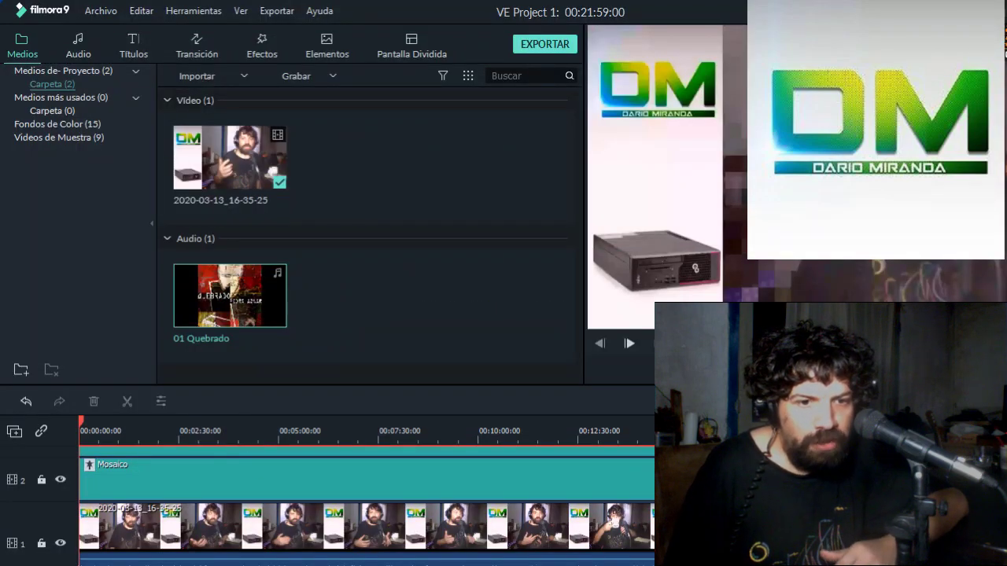
left_click_drag(118, 563, 82, 563)
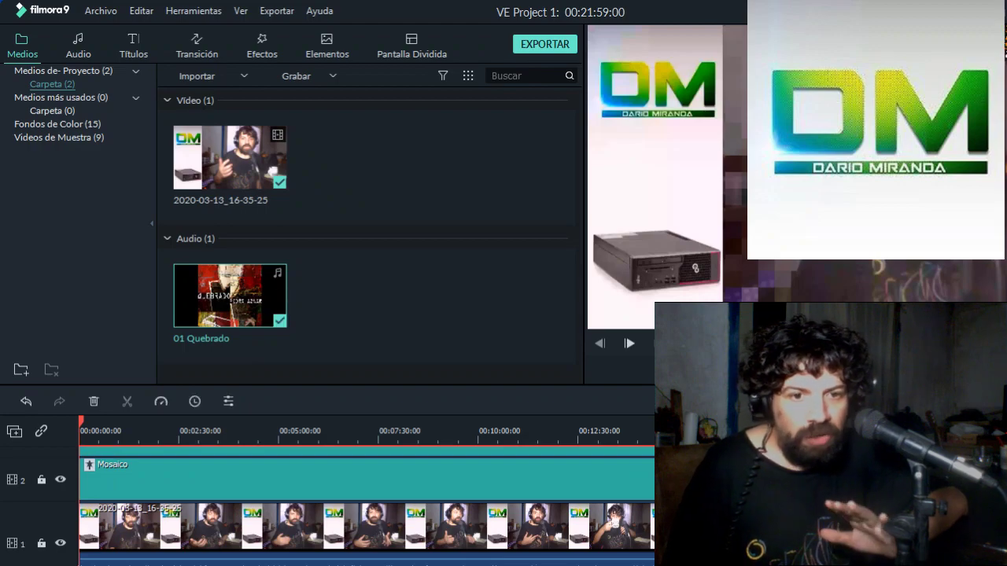
scroll(367, 507, "up", 3)
scroll(366, 507, "down", 3)
scroll(366, 507, "up", 2)
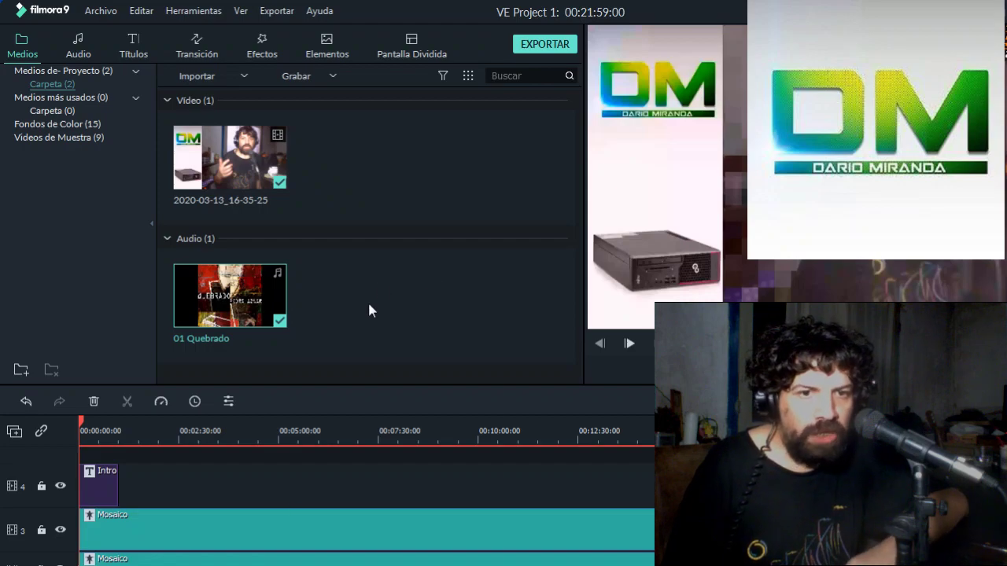
Add a Créditos 5 title to track 4, starting at about the five-minute mark.
left_click(77, 43)
left_click(130, 37)
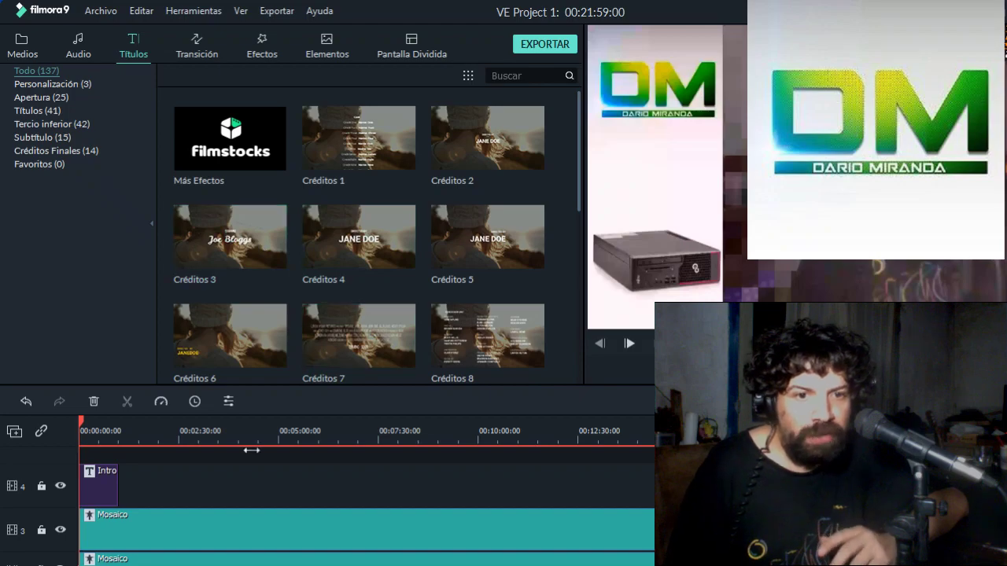
left_click(99, 475)
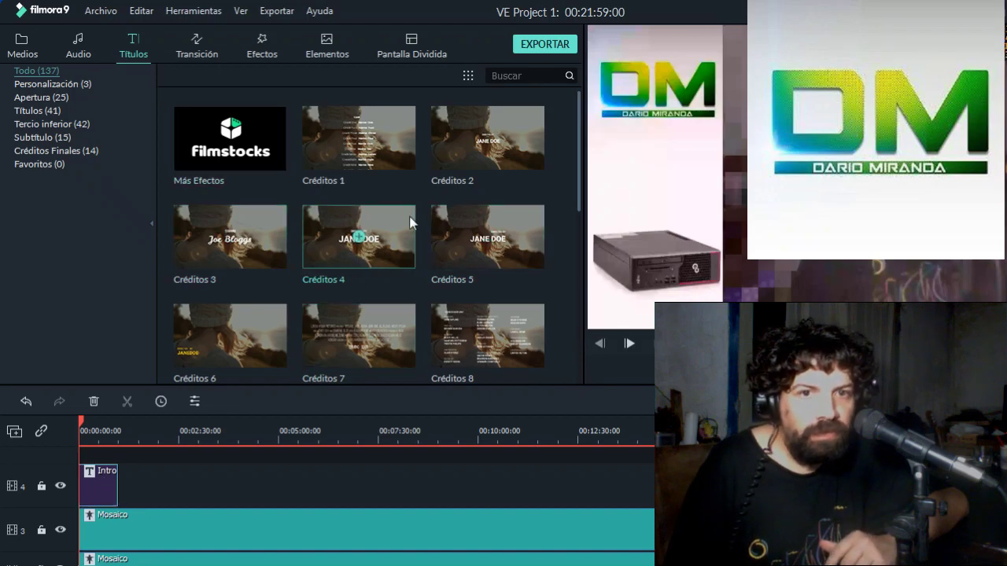
mouse_move(478, 229)
left_mouse_down()
mouse_move(386, 428)
mouse_move(290, 551)
mouse_move(284, 498)
mouse_move(324, 490)
left_mouse_up()
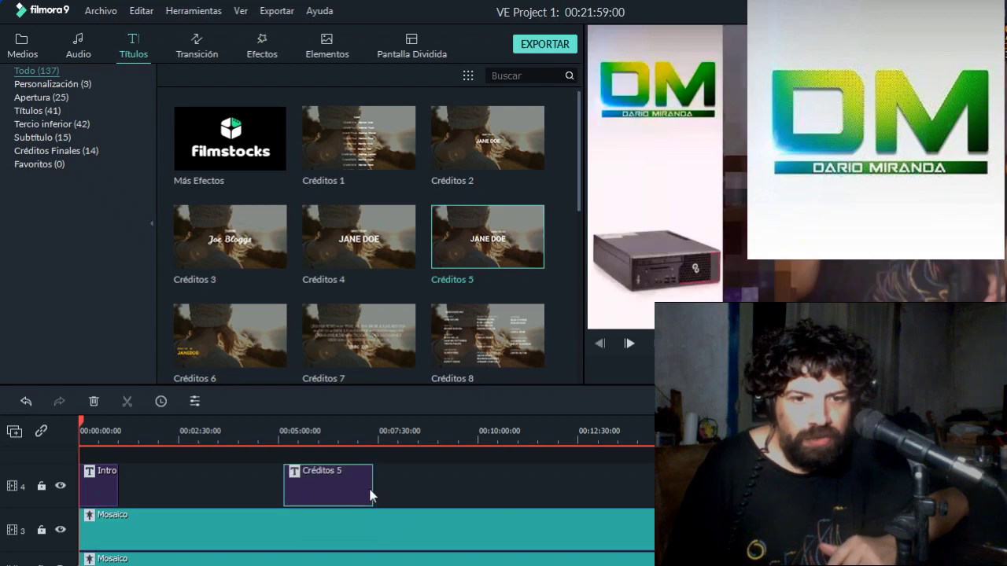
Zoom the timeline in on the Créditos 5 title, place the playhead over it and open its advanced text editor.
double_click(306, 497)
left_click_drag(298, 415, 337, 434)
left_click(307, 416)
left_click(437, 363)
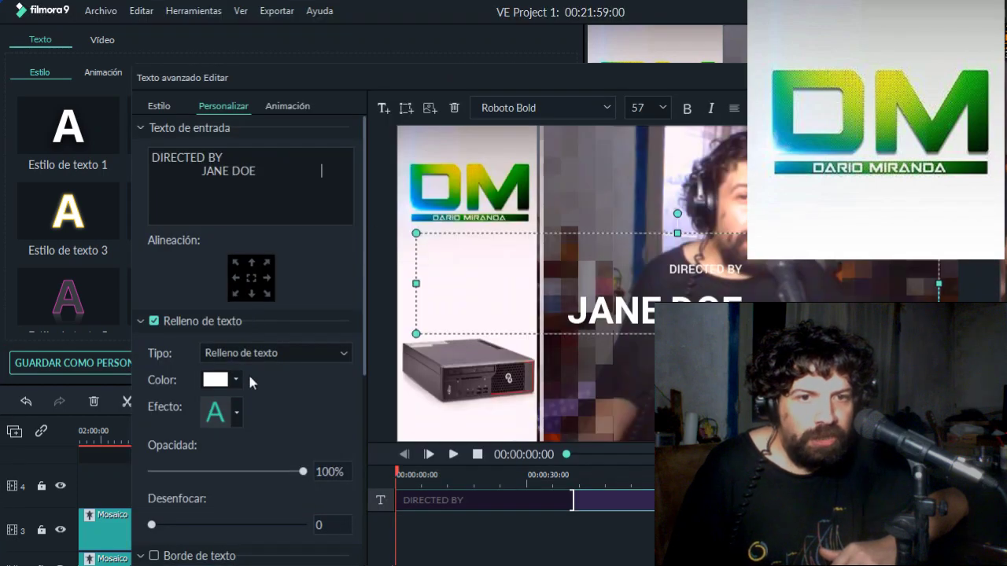
Enable the text border on the title and set its color to black.
scroll(232, 464, "down", 4)
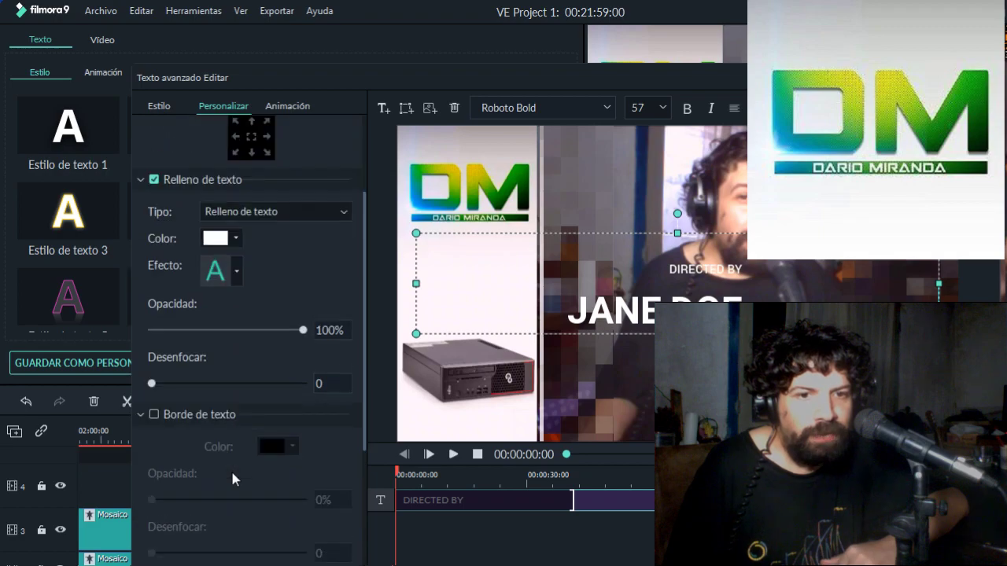
left_click(230, 416)
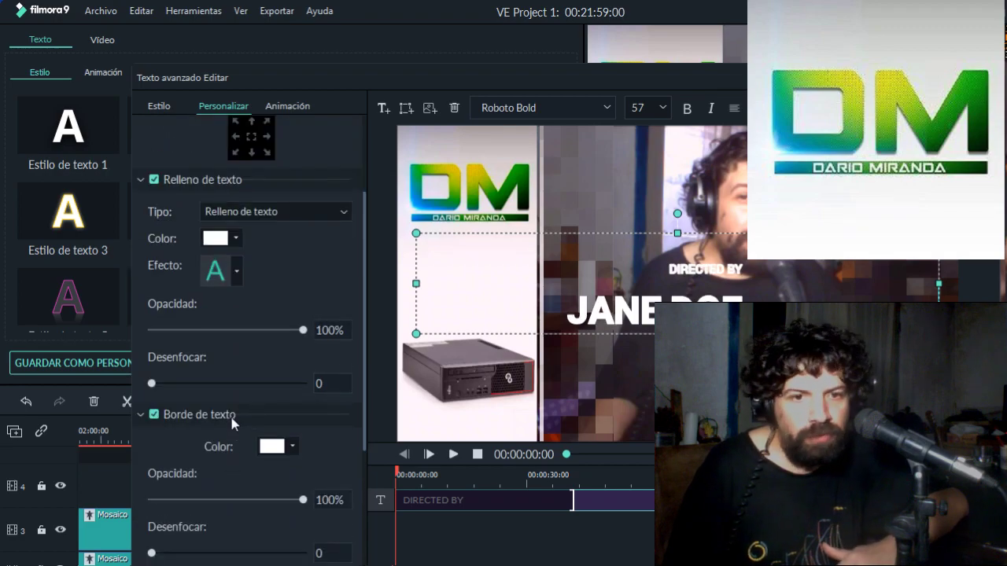
scroll(232, 419, "down", 3)
left_click(280, 356)
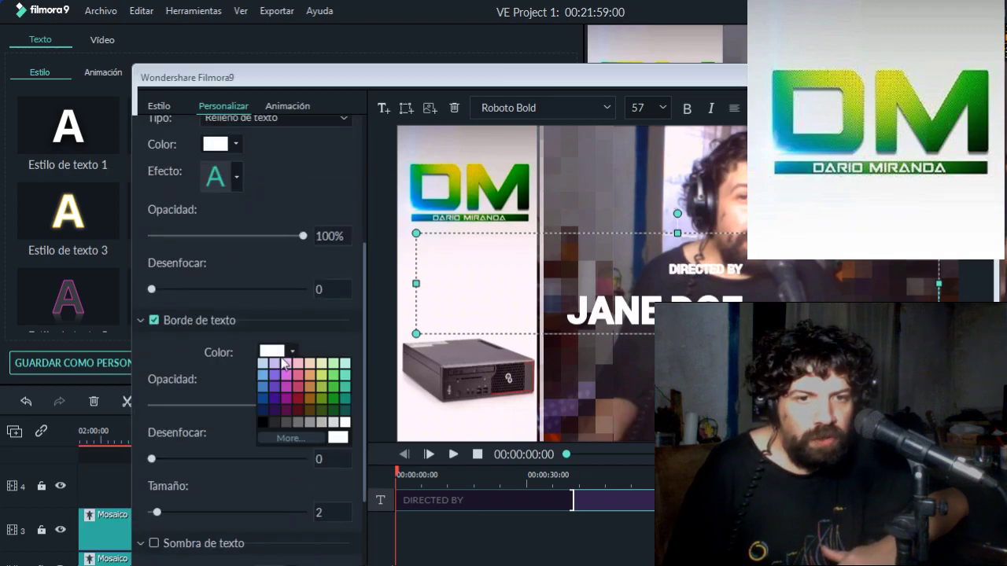
left_click(264, 418)
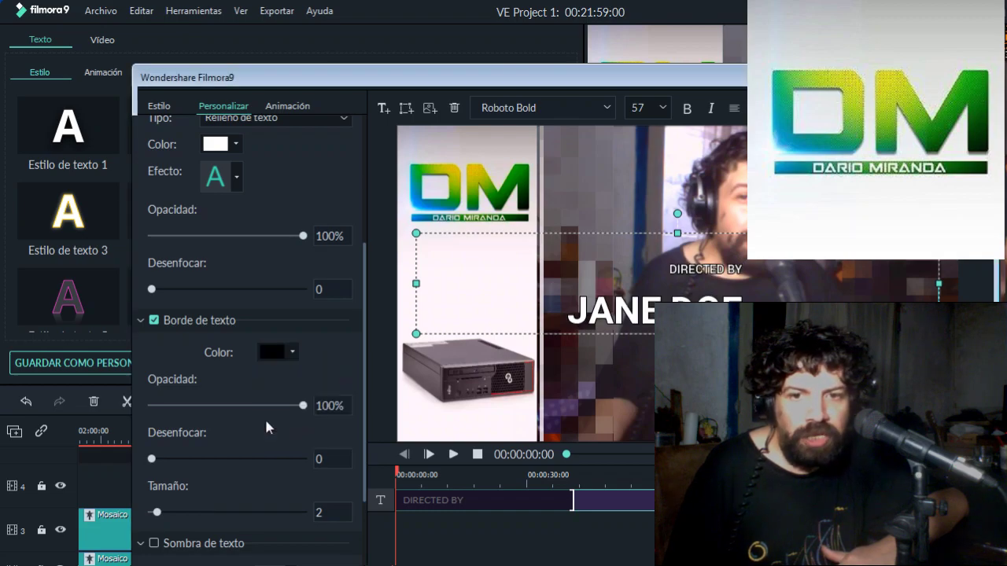
Enable the text shadow on the title, coloring it dark teal and choosing the slanted cast-shadow type.
scroll(266, 413, "down", 6)
left_click(232, 355)
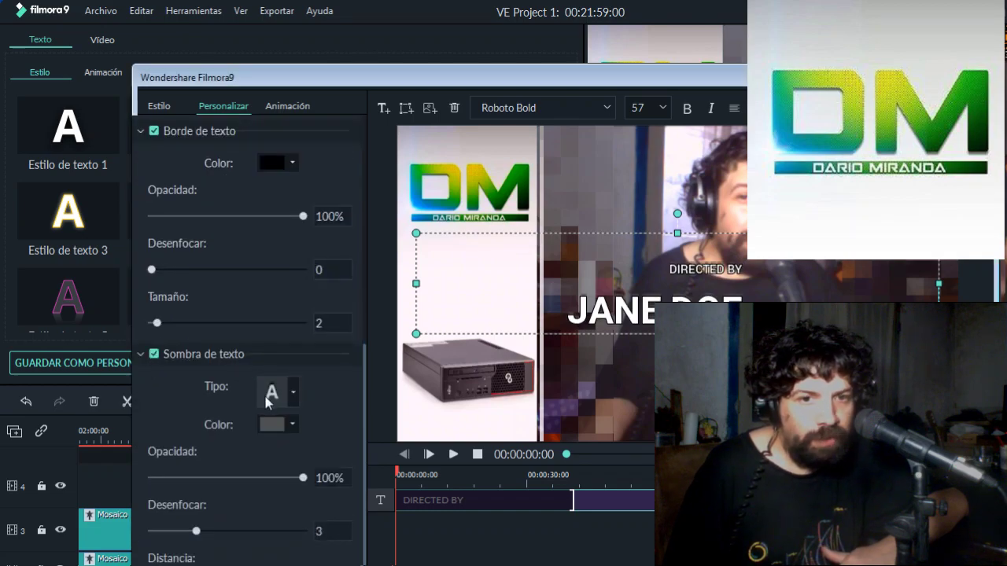
left_click(279, 427)
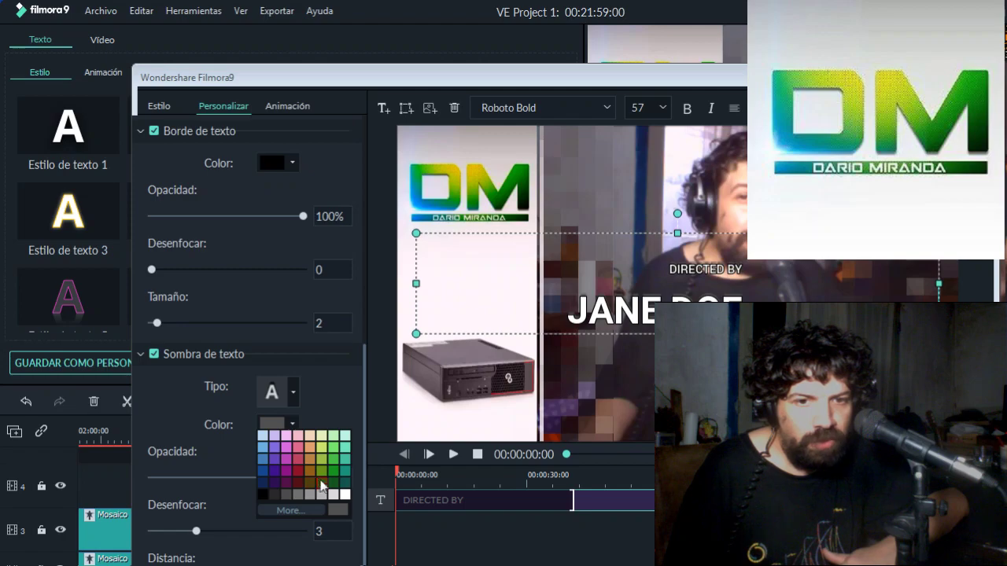
left_click(344, 482)
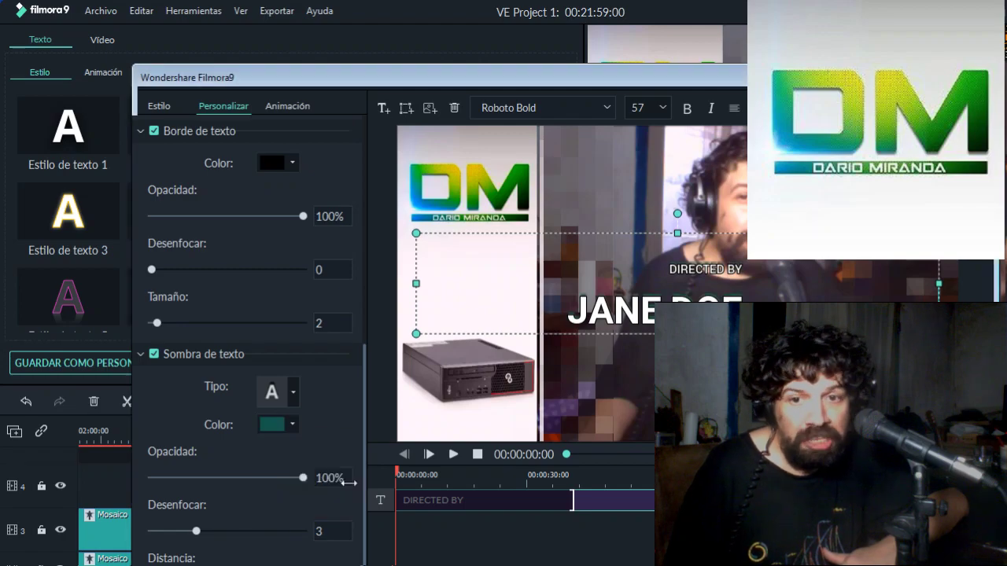
left_click(275, 402)
left_click(311, 498)
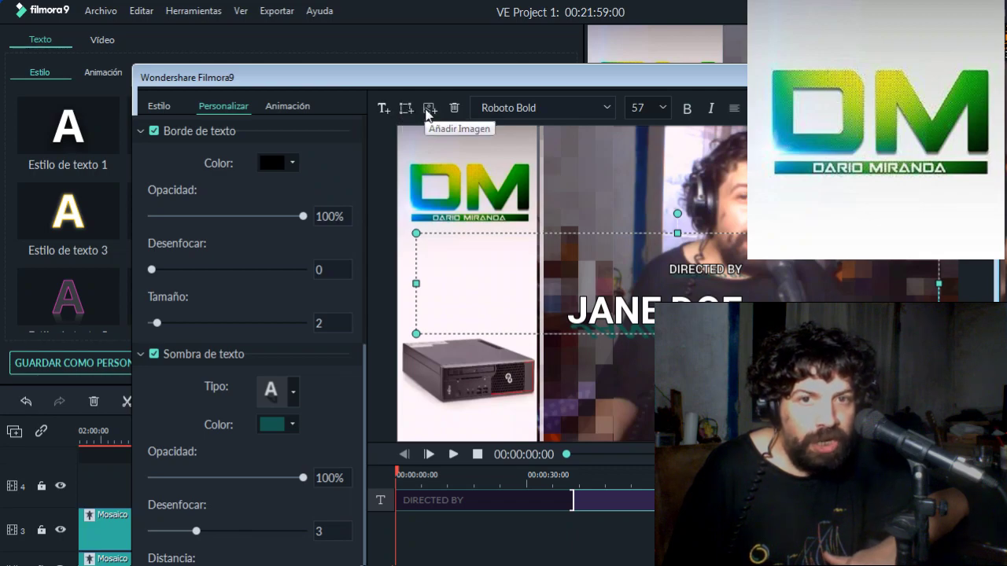
Add a rectangular speech bubble overlapping the logo and the webcam image, and close the advanced text editor.
left_click(406, 109)
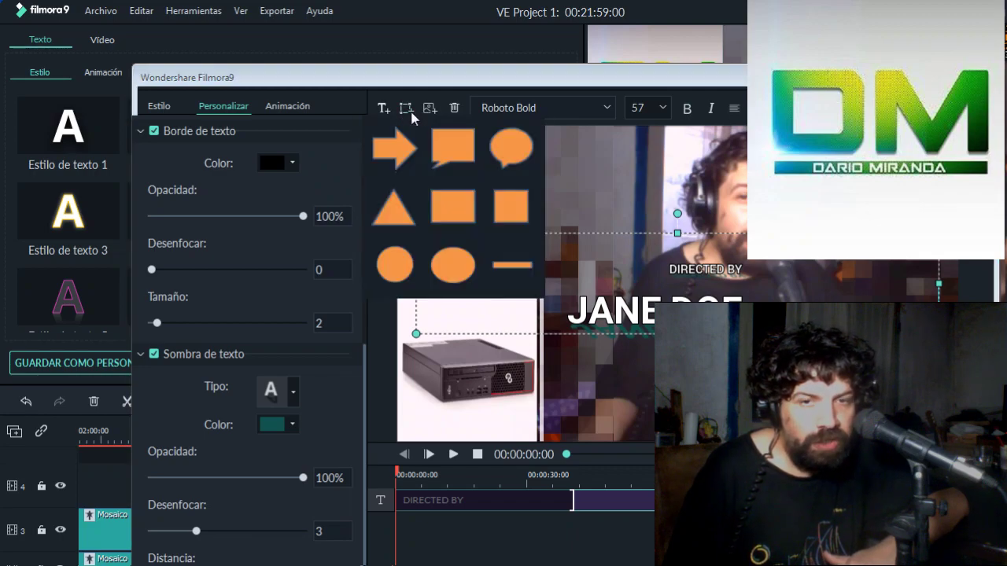
left_click(451, 147)
left_click_drag(643, 331, 503, 283)
key("Escape")
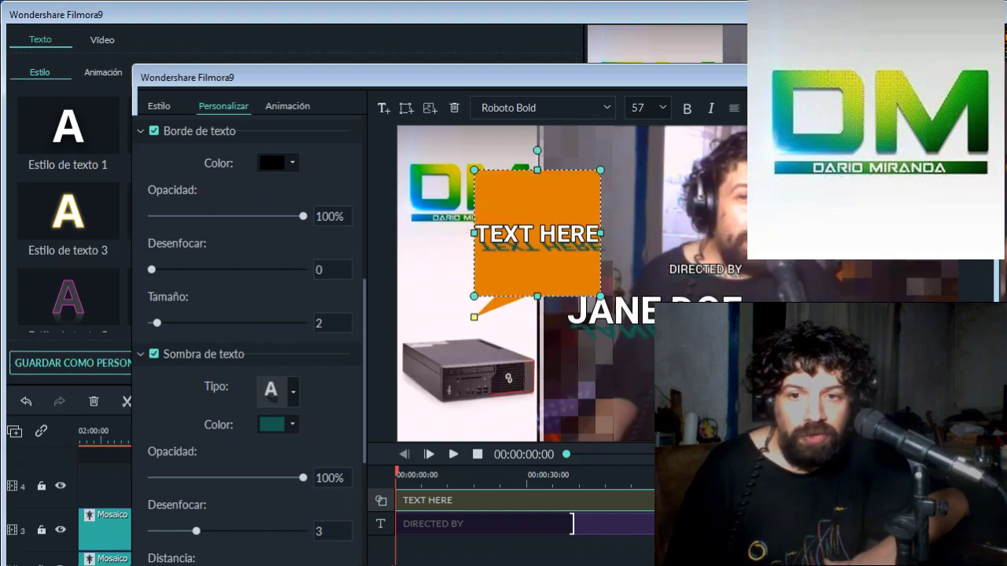
left_click(524, 361)
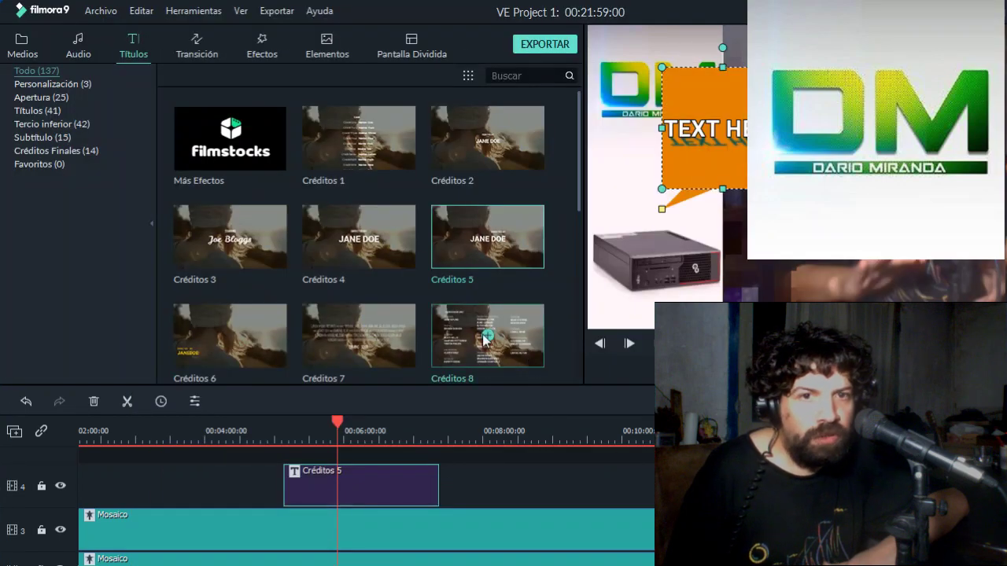
Browse the title library down to the subtitle presets and preview Subtítulos 5.
scroll(358, 197, "down", 10)
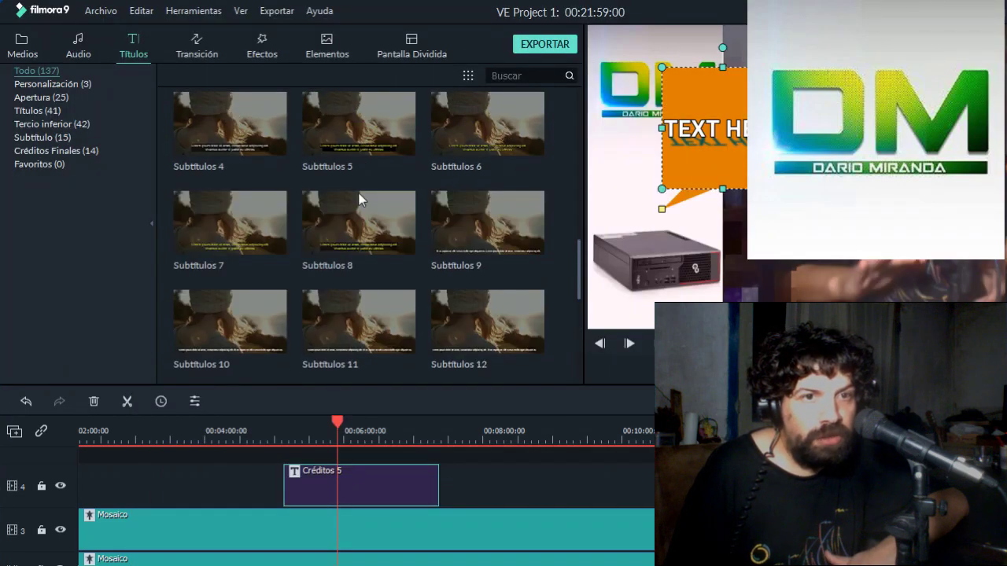
scroll(359, 200, "up", 10)
scroll(358, 200, "down", 10)
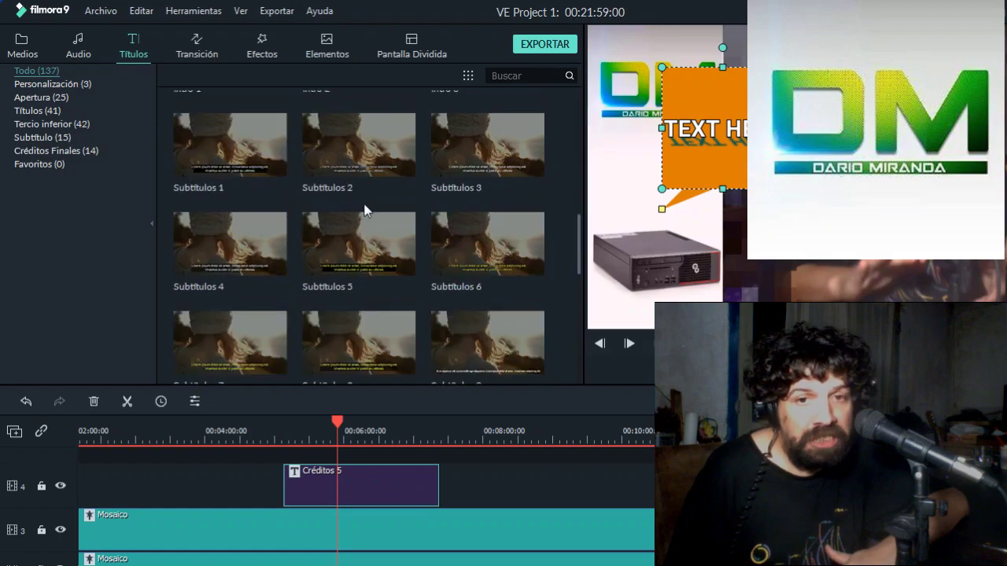
left_click(386, 251)
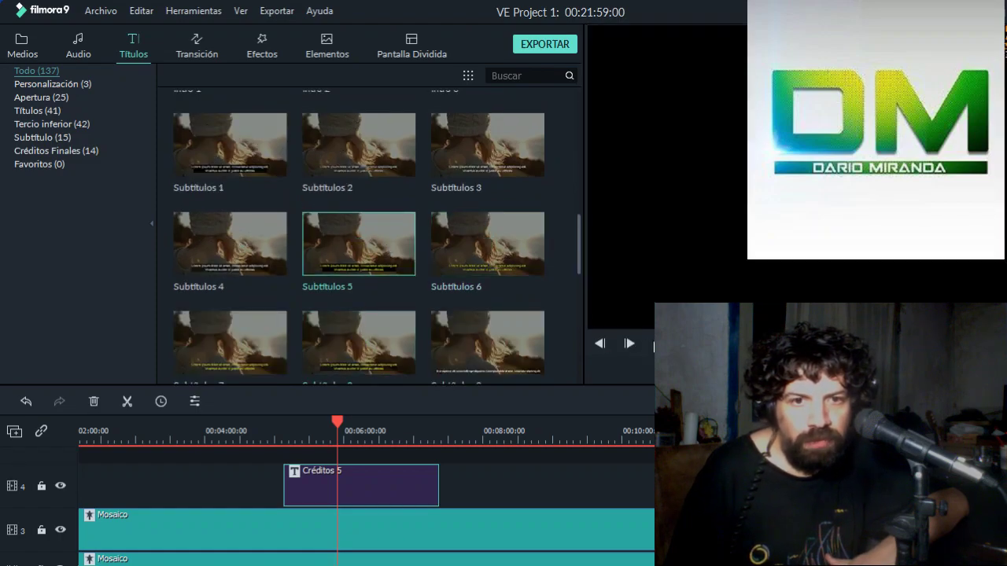
left_click(653, 342)
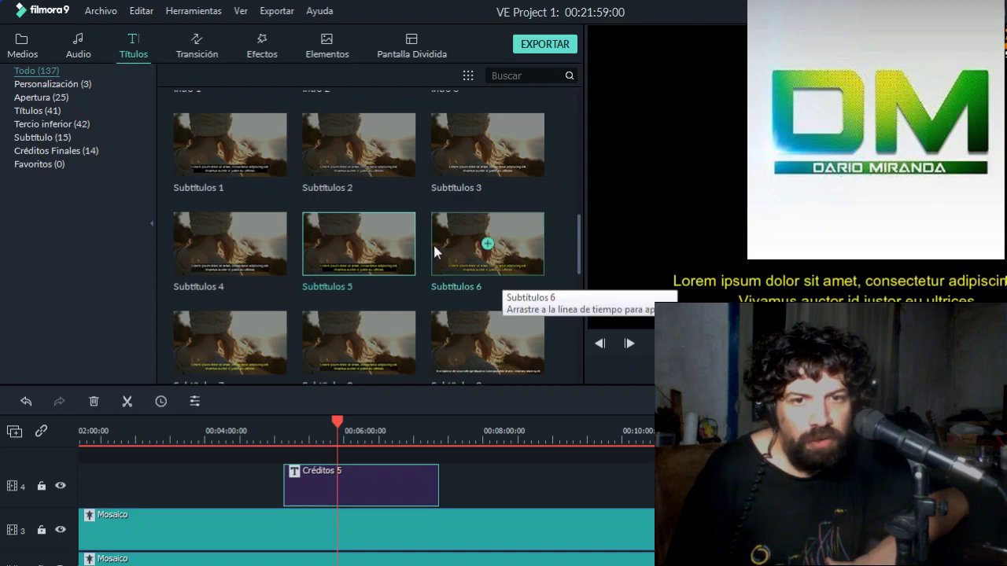
Preview the Título 4 and Título 5 presets in the title library.
scroll(395, 238, "down", 10)
scroll(395, 238, "down", 10)
scroll(450, 199, "up", 10)
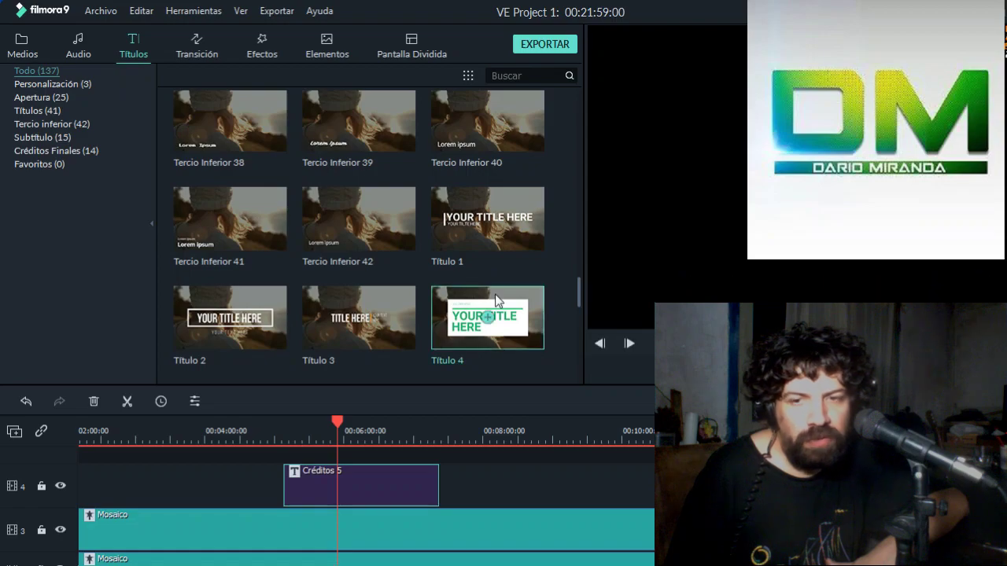
left_click(496, 301)
scroll(291, 324, "down", 3)
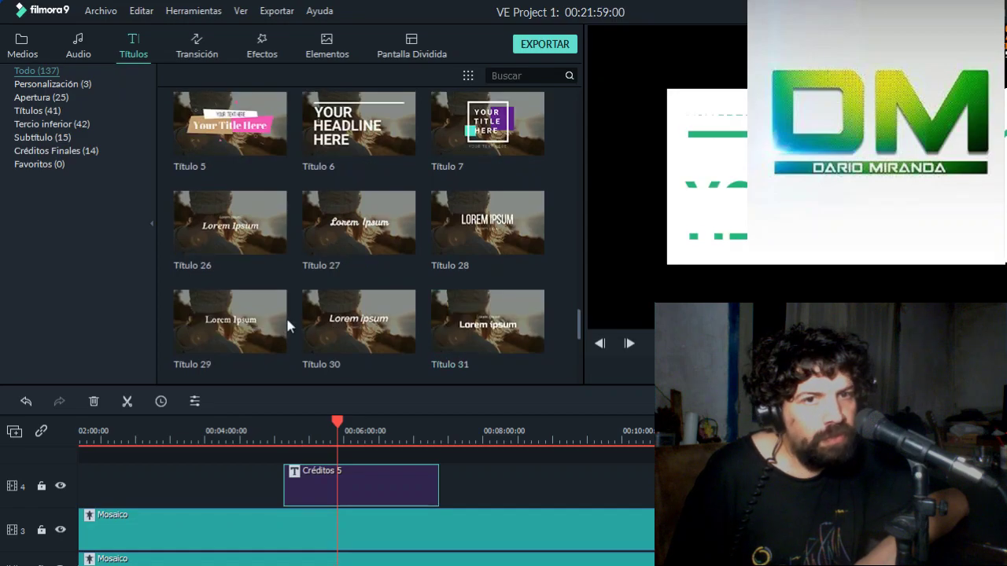
left_click(219, 151)
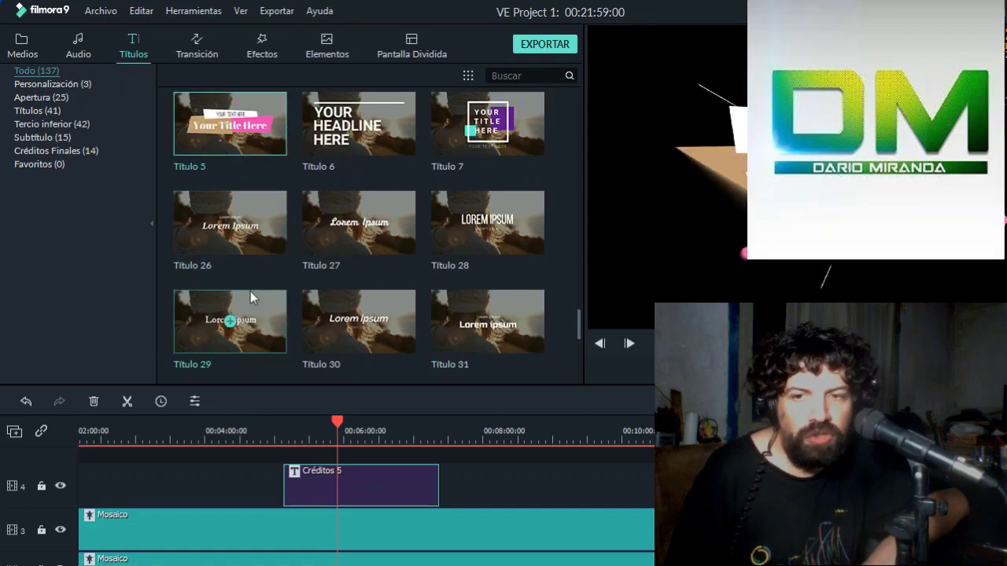
Download and preview the Intro 9 and Intro 23 title presets.
scroll(250, 291, "down", 6)
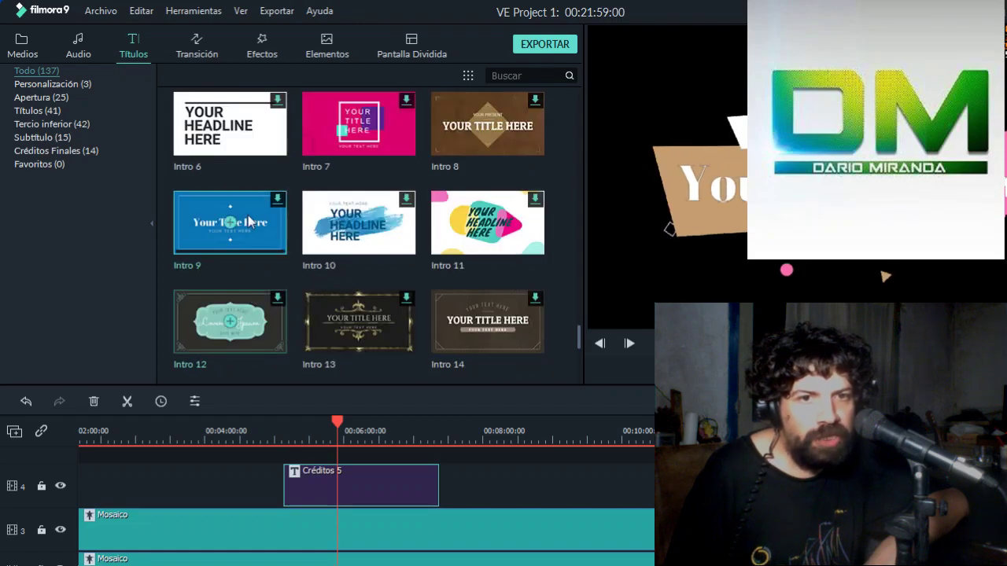
left_click(248, 220)
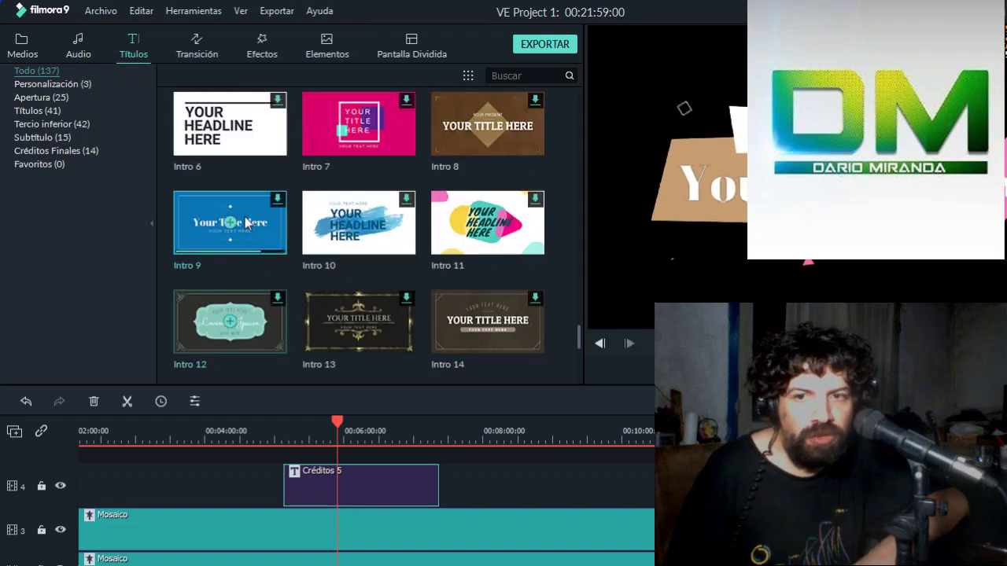
left_click(245, 216)
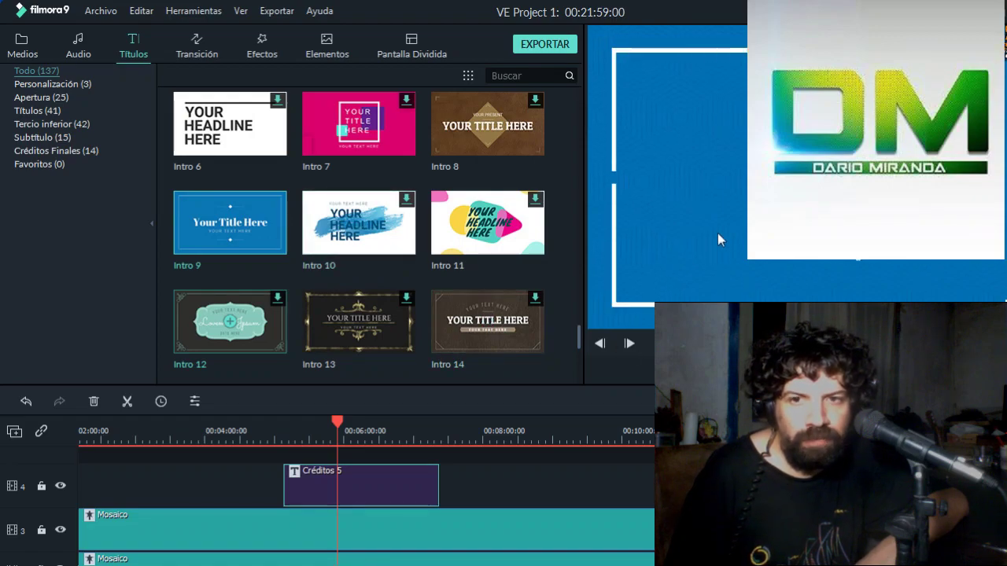
scroll(344, 329, "down", 5)
left_click(483, 216)
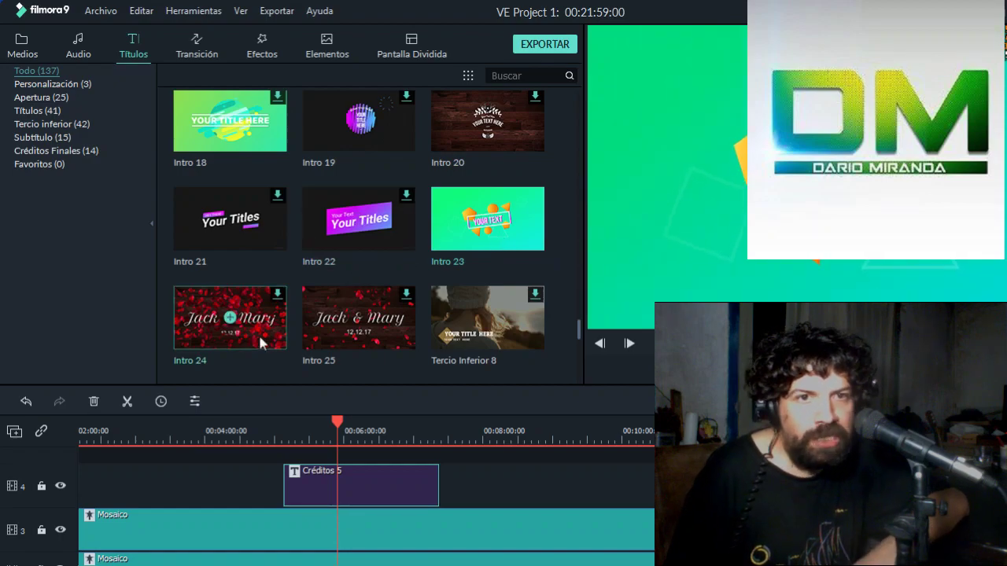
Show the transitions library and delete the Créditos 5 title from the timeline.
left_click(196, 47)
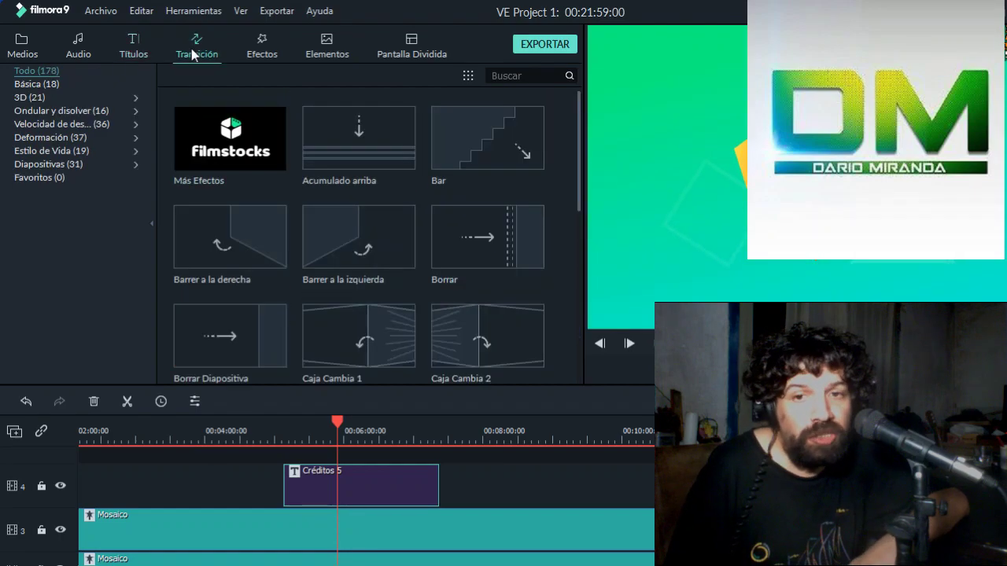
scroll(345, 521, "down", 2)
scroll(345, 521, "up", 2)
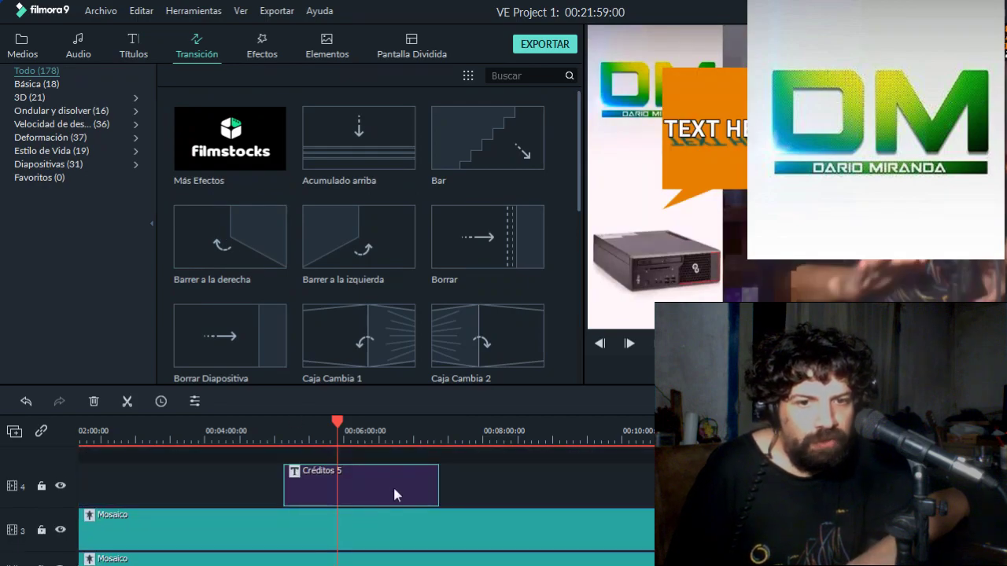
right_click(394, 488)
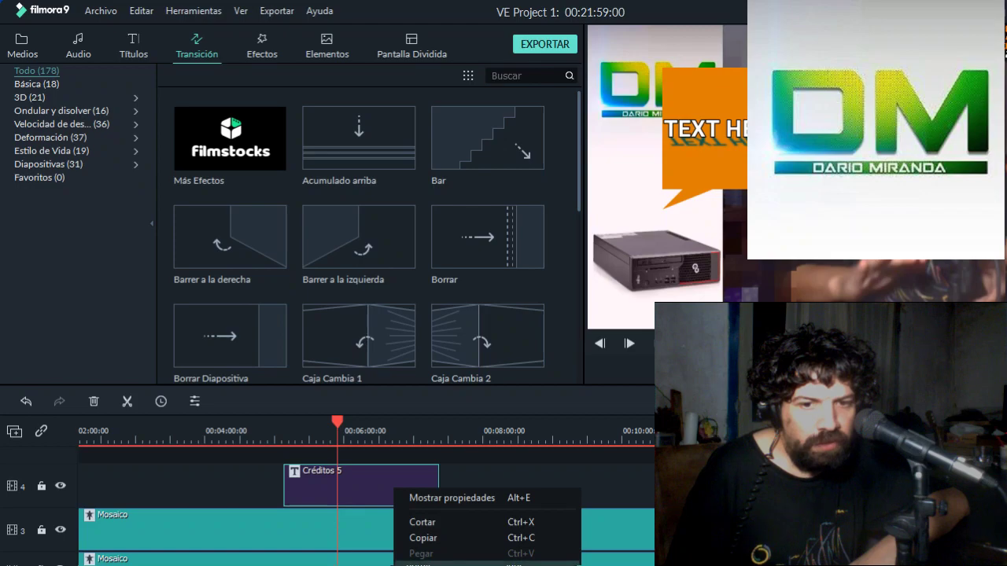
left_click(438, 563)
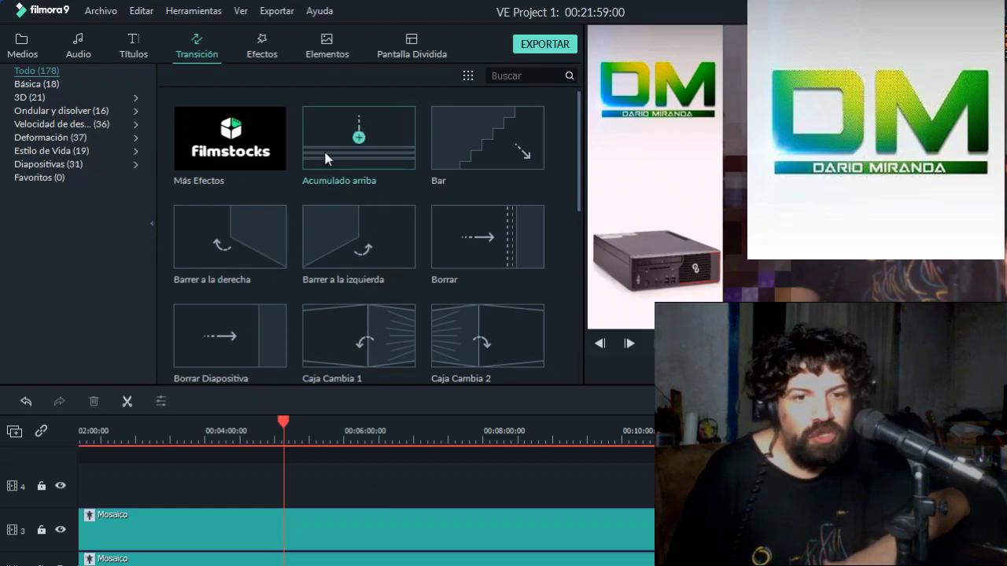
Preview the Bar transition and return the playhead to the start of the timeline.
left_click(261, 512)
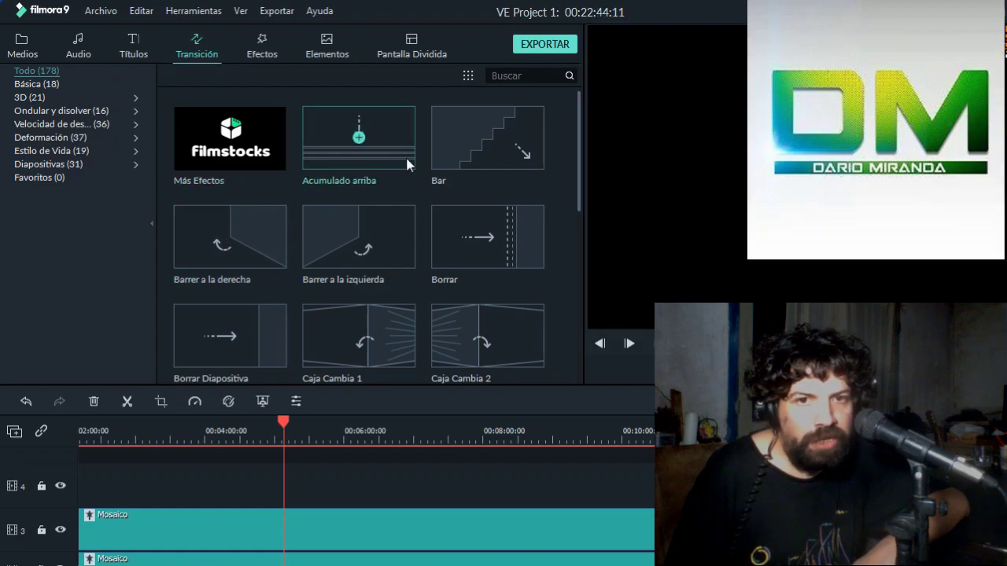
left_click(472, 141)
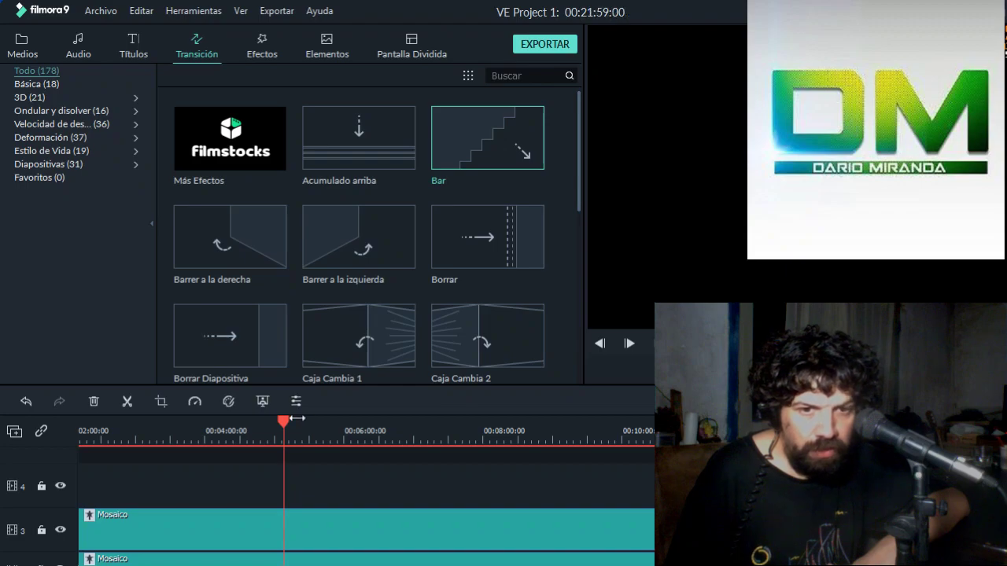
left_click_drag(283, 425, 282, 425)
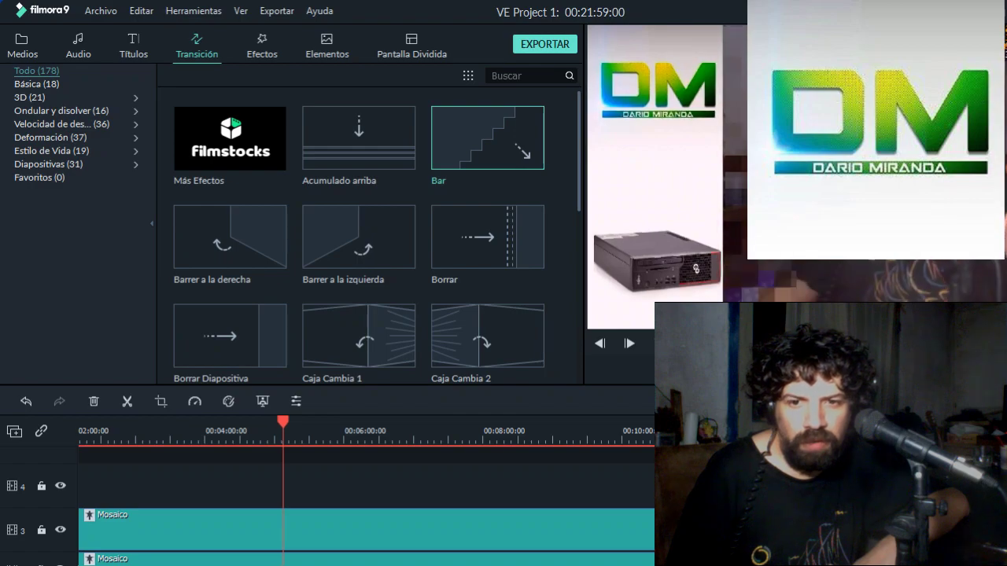
key("Home")
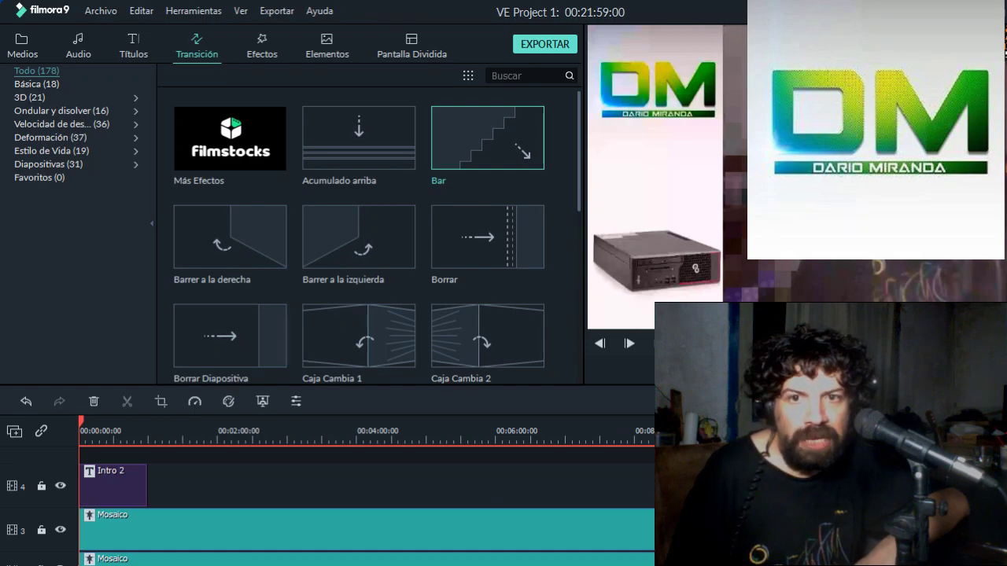
Delete the second video clip and the Mosaico effects on tracks 2 and 3 from the timeline.
right_click(617, 564)
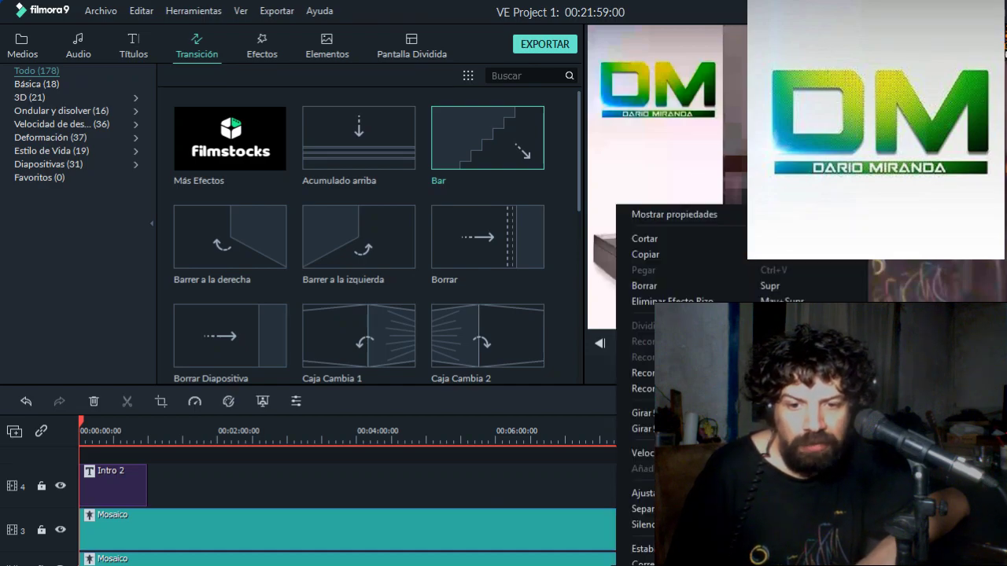
left_click(663, 285)
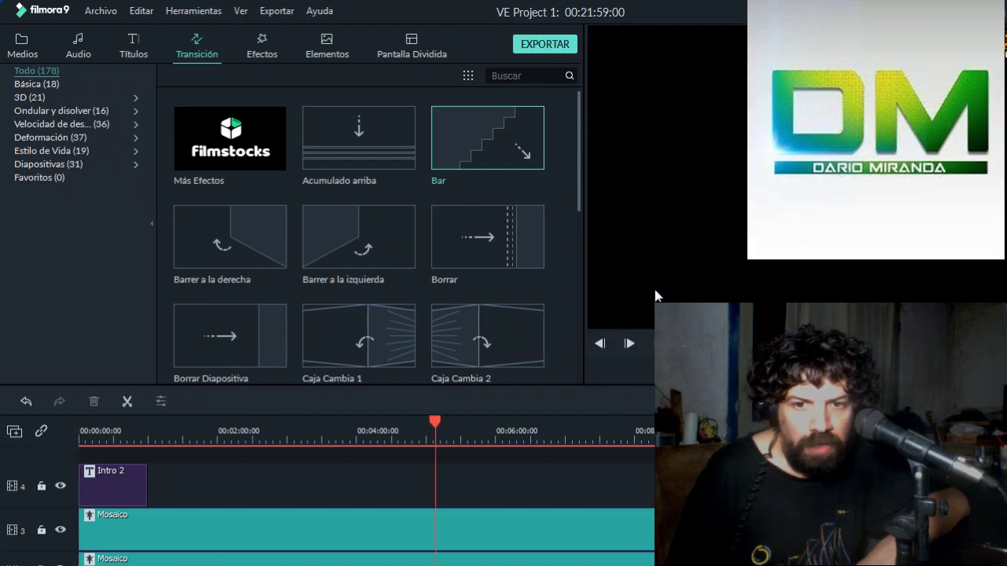
right_click(531, 518)
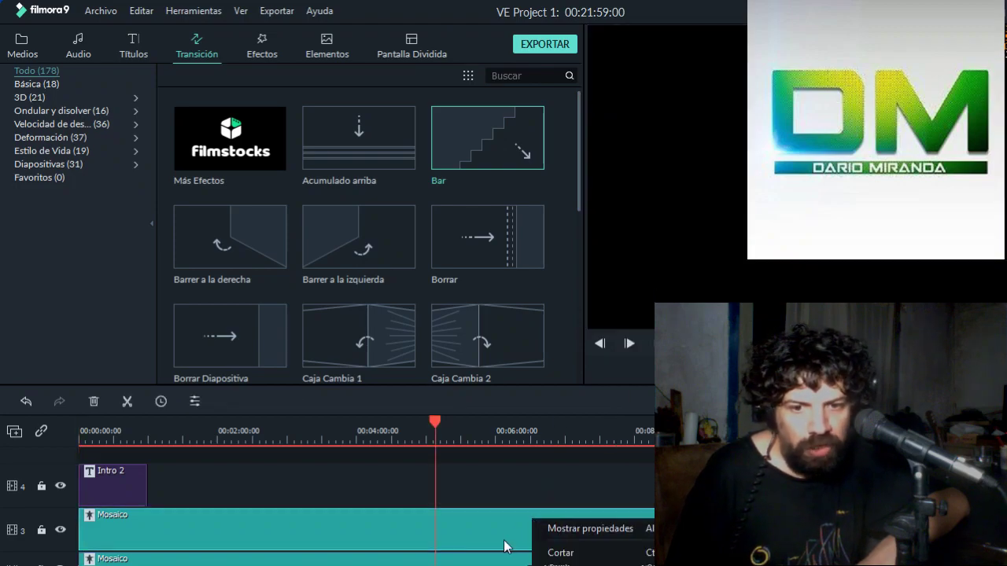
left_click(559, 565)
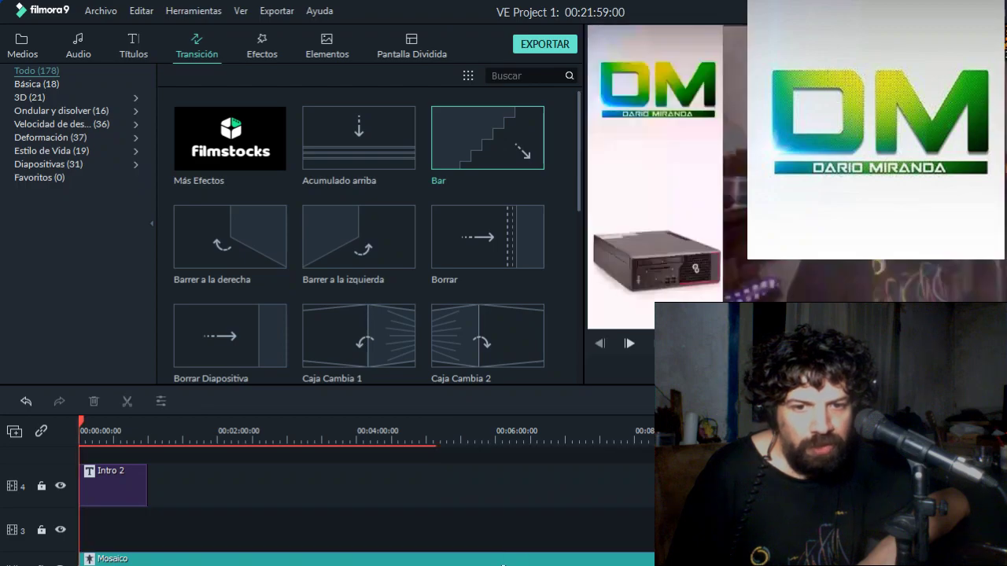
right_click(504, 564)
left_click(554, 465)
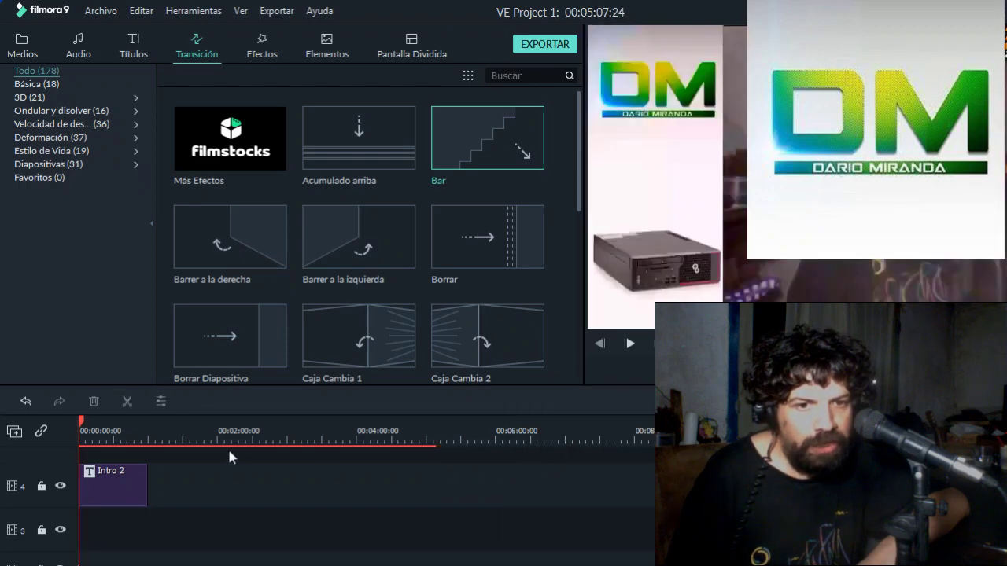
Delete the Intro 2 title and the separate audio clips below the video track.
right_click(127, 485)
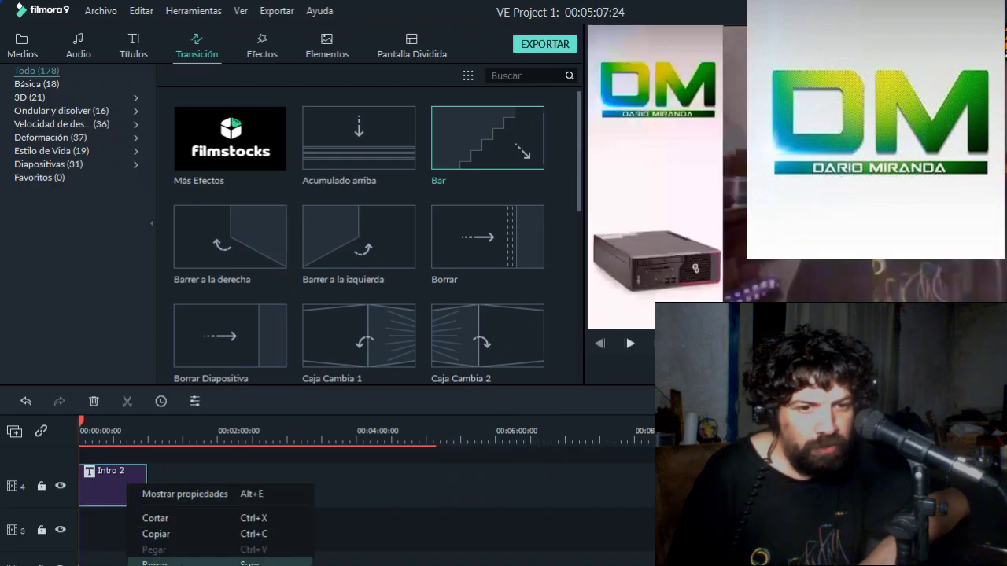
left_click(157, 560)
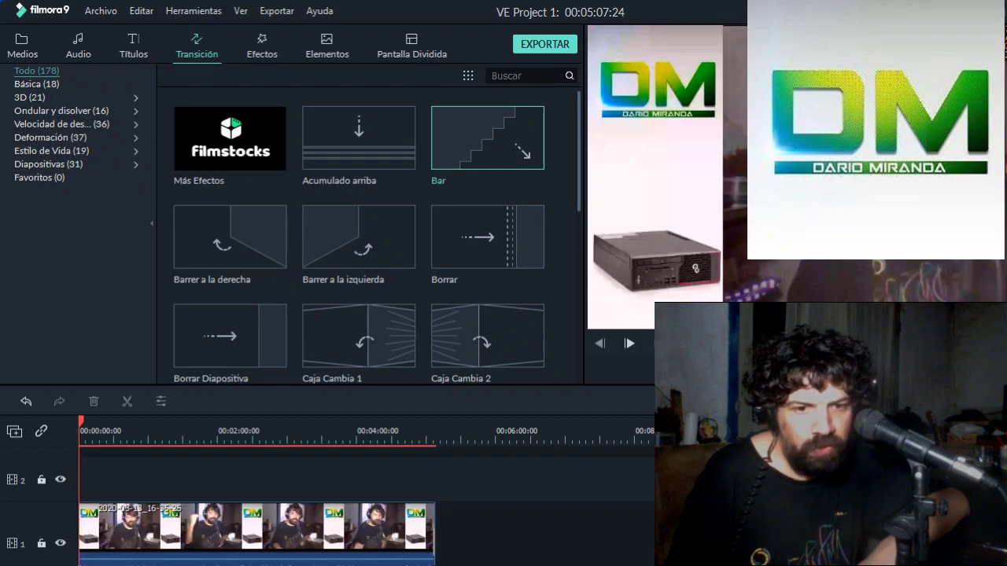
right_click(275, 529)
left_click(335, 479)
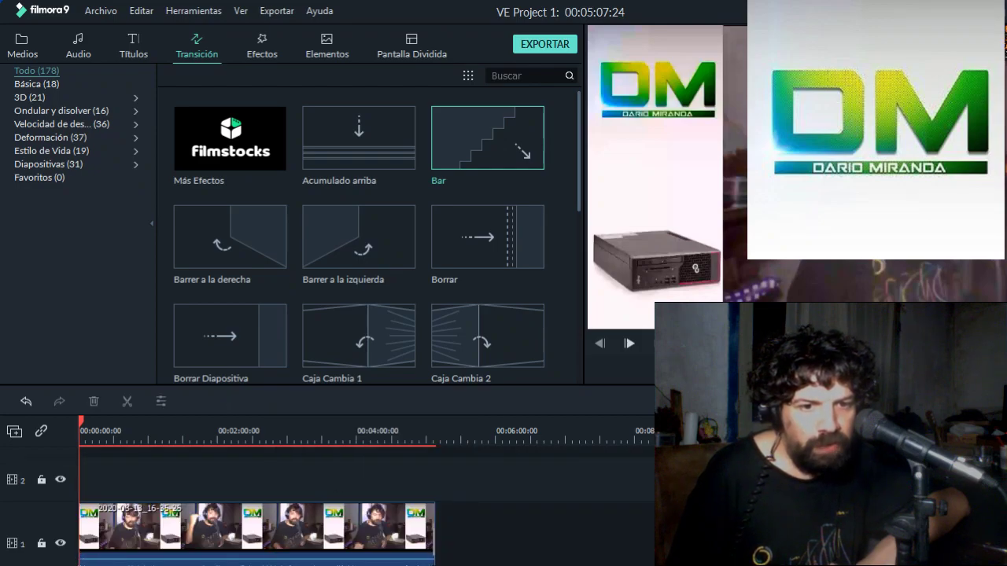
right_click(272, 546)
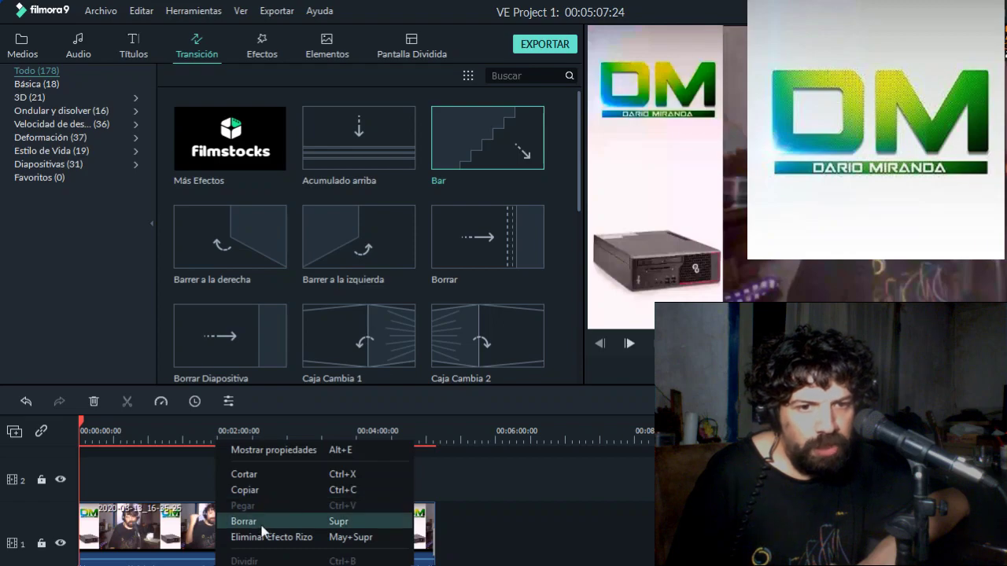
left_click(262, 526)
Detach the audio from the remaining video clip and delete the detached audio.
left_click(363, 545)
right_click(365, 544)
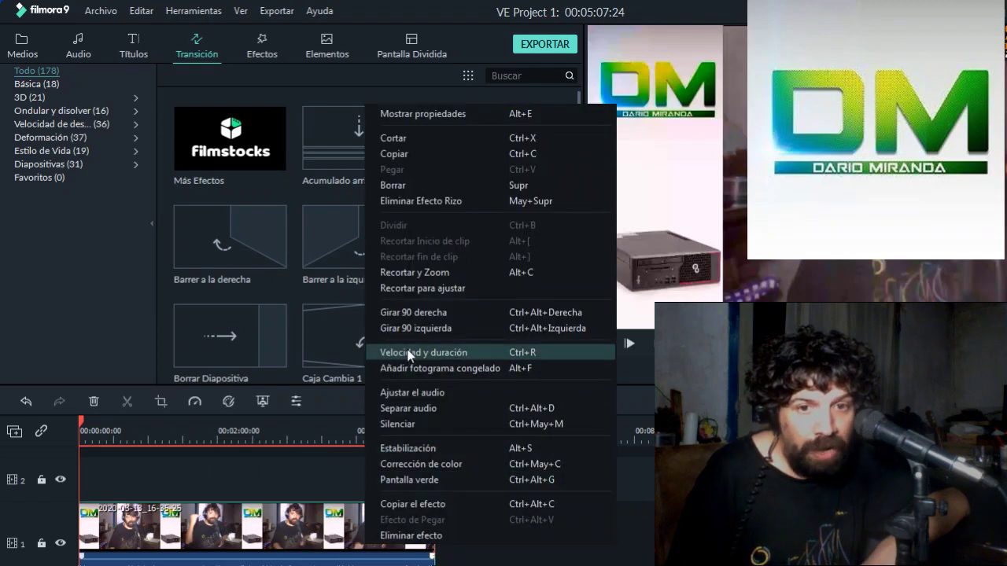
left_click(415, 408)
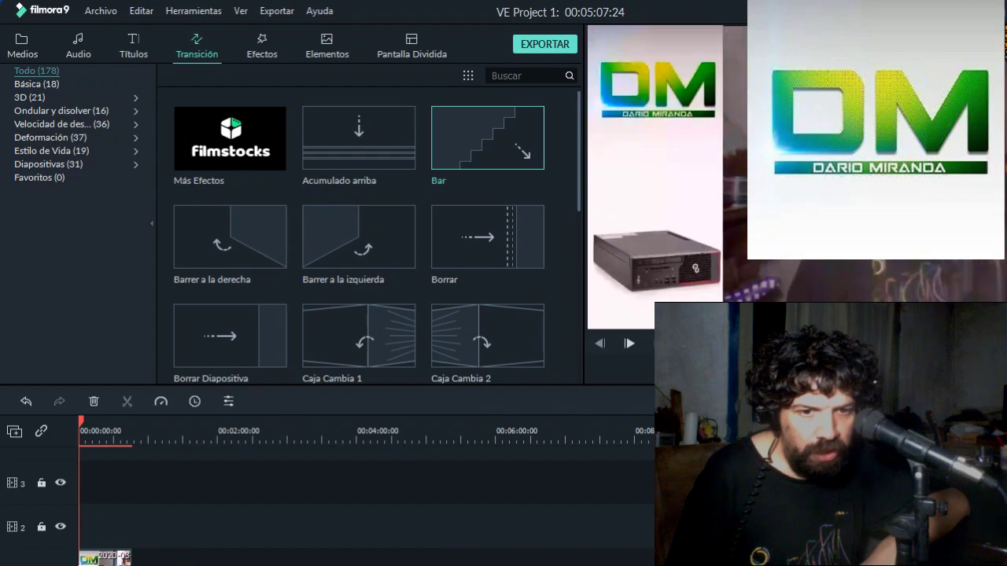
right_click(165, 553)
left_click(250, 531)
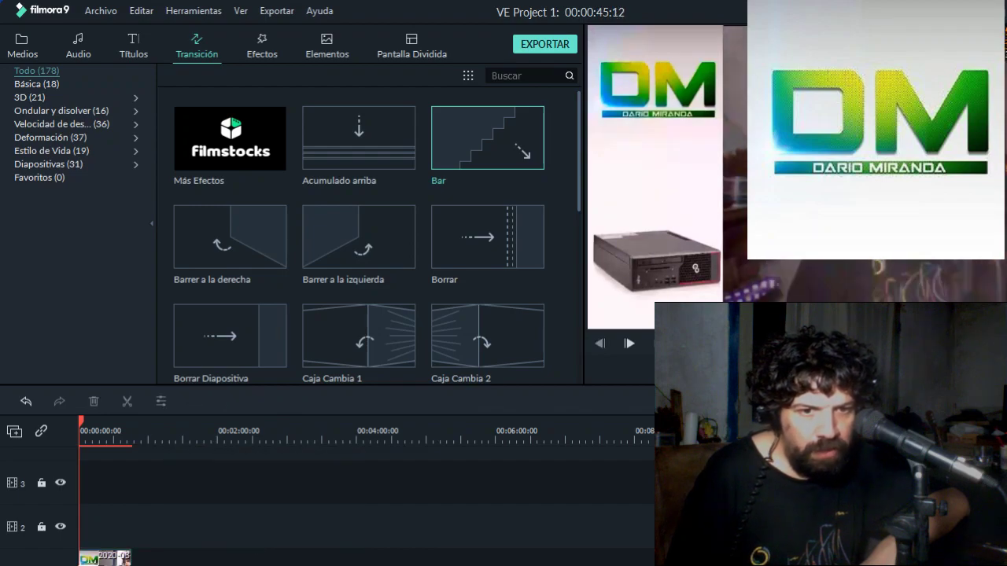
key("Return")
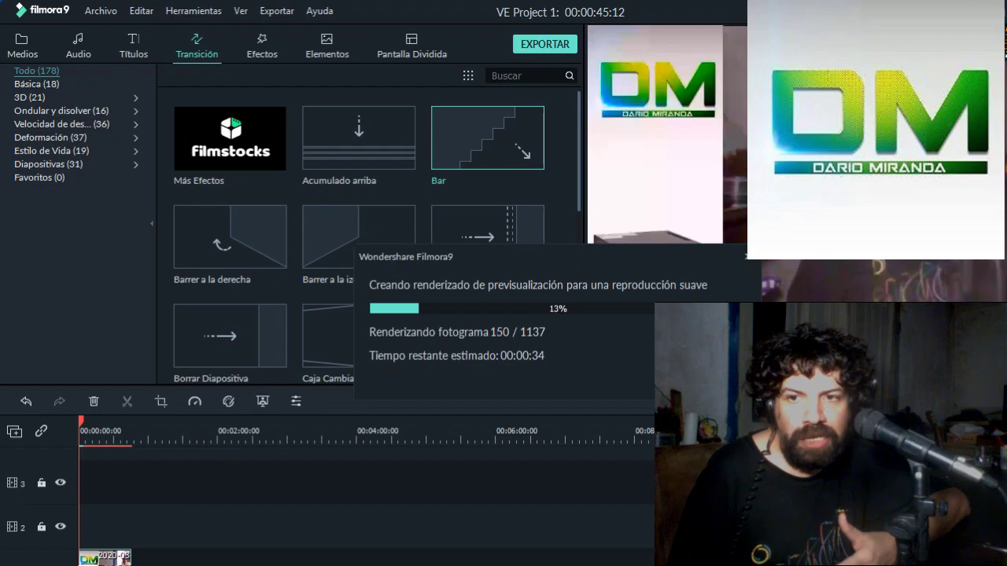
left_click_drag(550, 257, 840, 213)
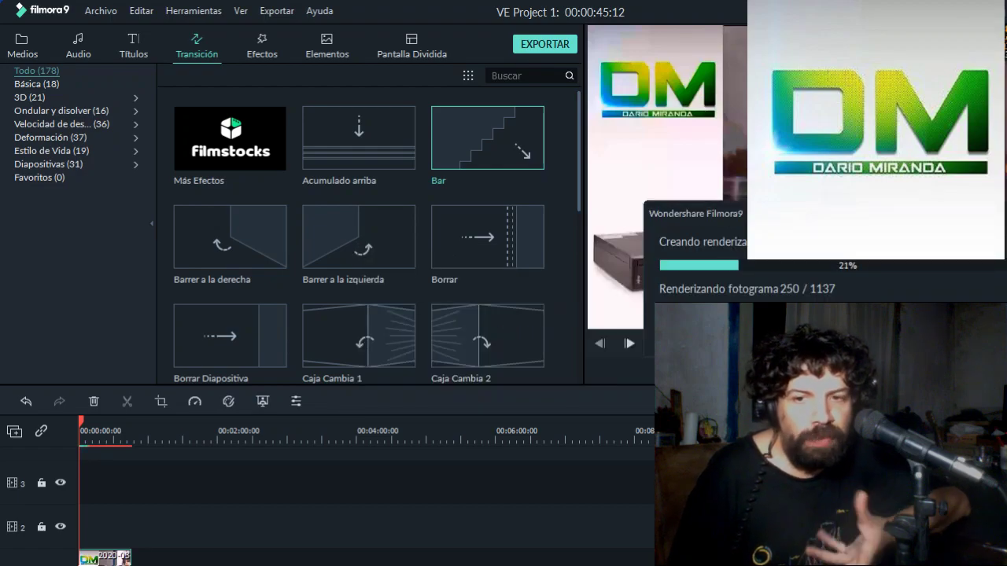
key("Escape")
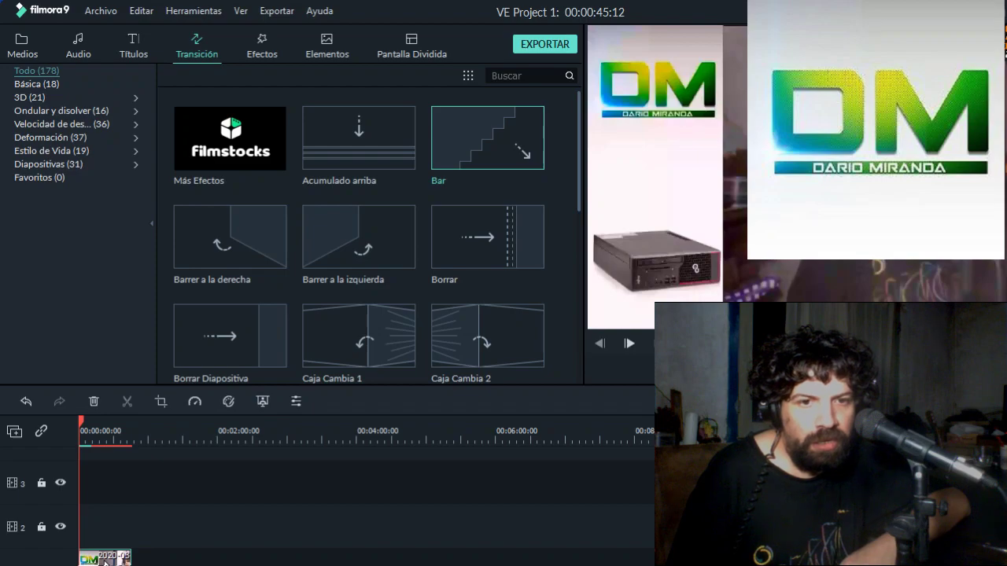
Split the video clip near its middle, separate the two pieces, and apply the Borrar transition.
left_click(103, 431)
left_click_drag(117, 559, 145, 560)
left_click_drag(482, 260, 184, 483)
left_click(155, 559)
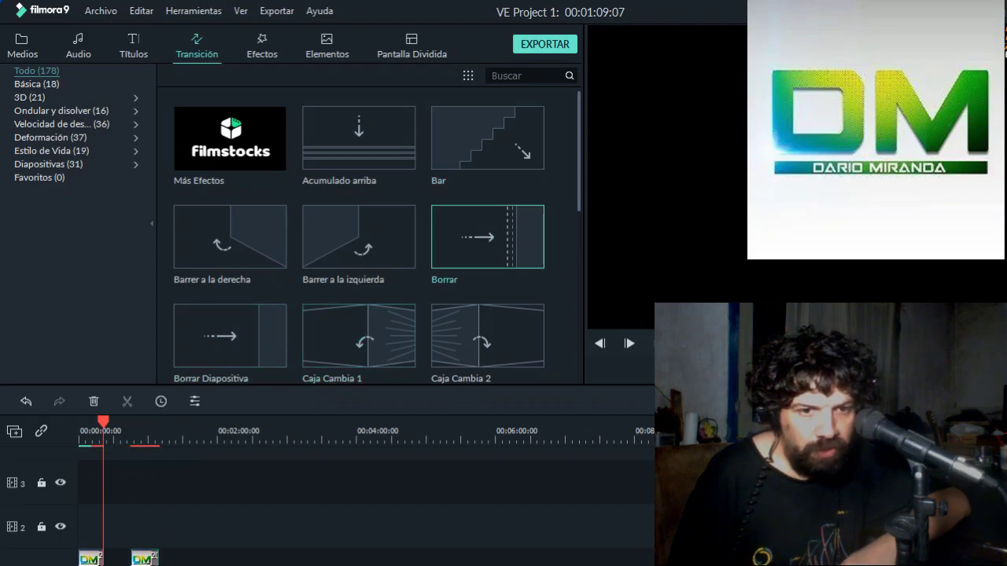
Move the second video piece back against the first and preview the Borrar transition.
left_click_drag(144, 559, 116, 559)
left_click_drag(107, 420, 96, 420)
key("space")
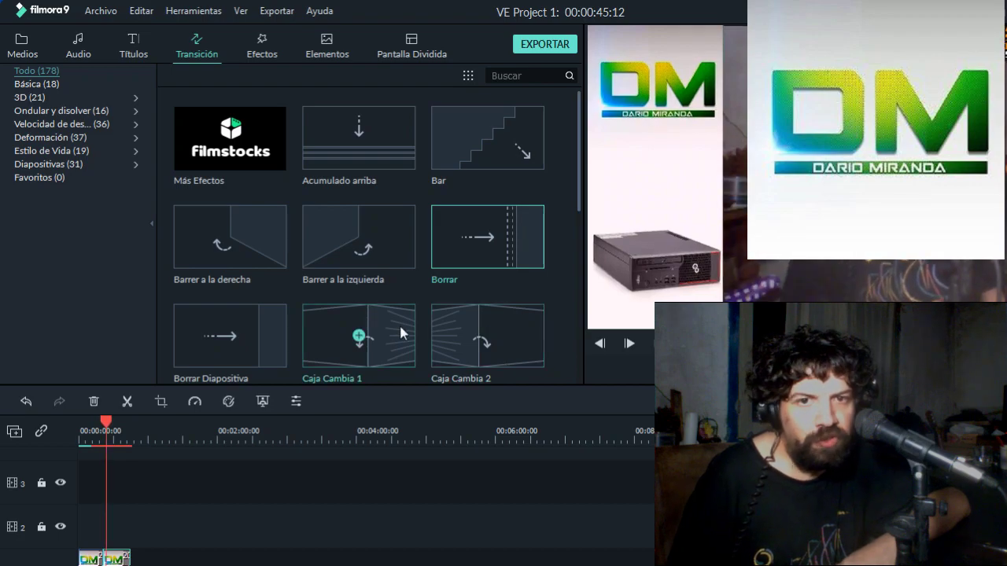
Apply the Caja Cambia 1 transition at the cut between the two video clips and preview it.
left_click(350, 352)
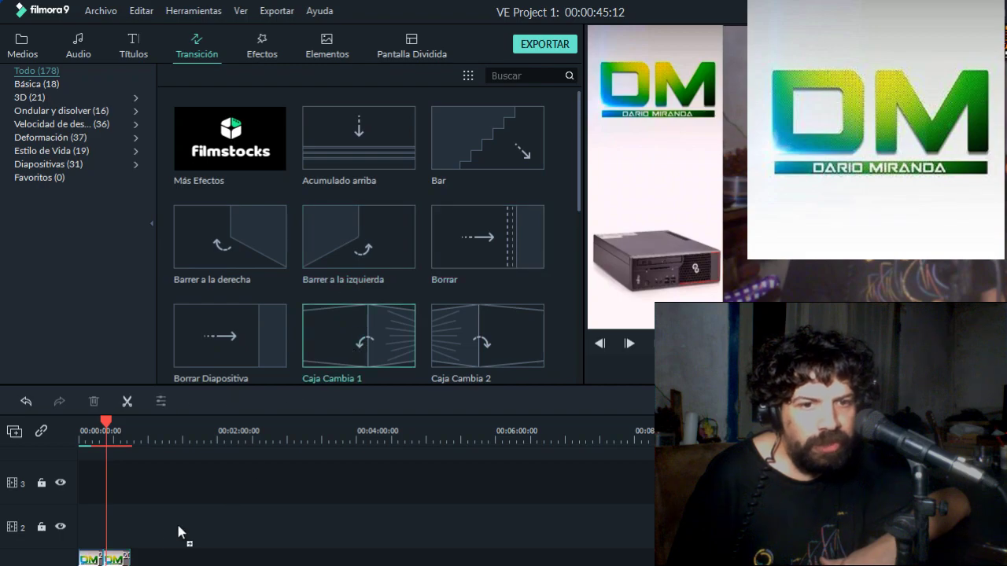
left_click_drag(350, 339, 106, 561)
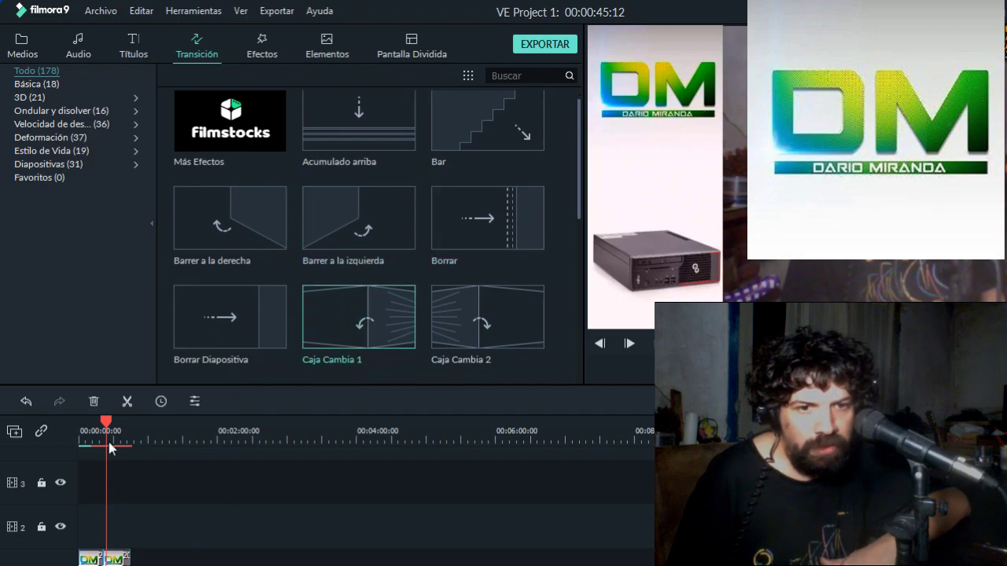
left_click_drag(107, 422, 696, 394)
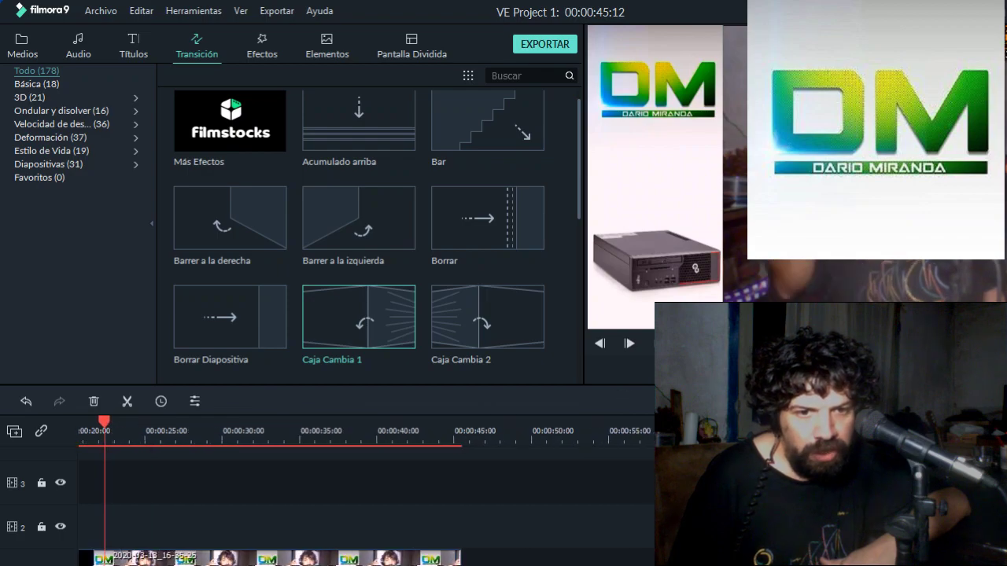
scroll(329, 470, "left", 5)
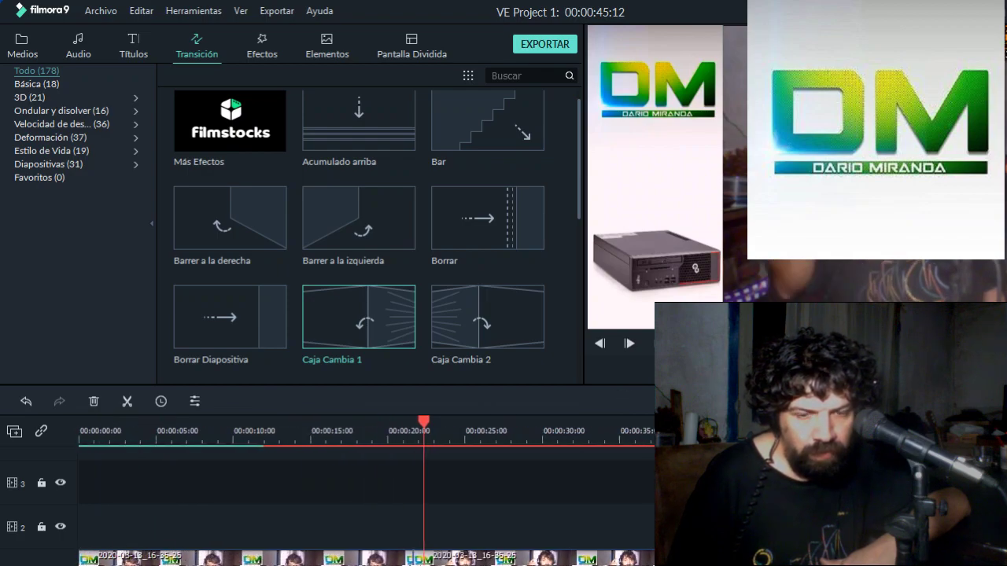
left_click_drag(421, 420, 379, 426)
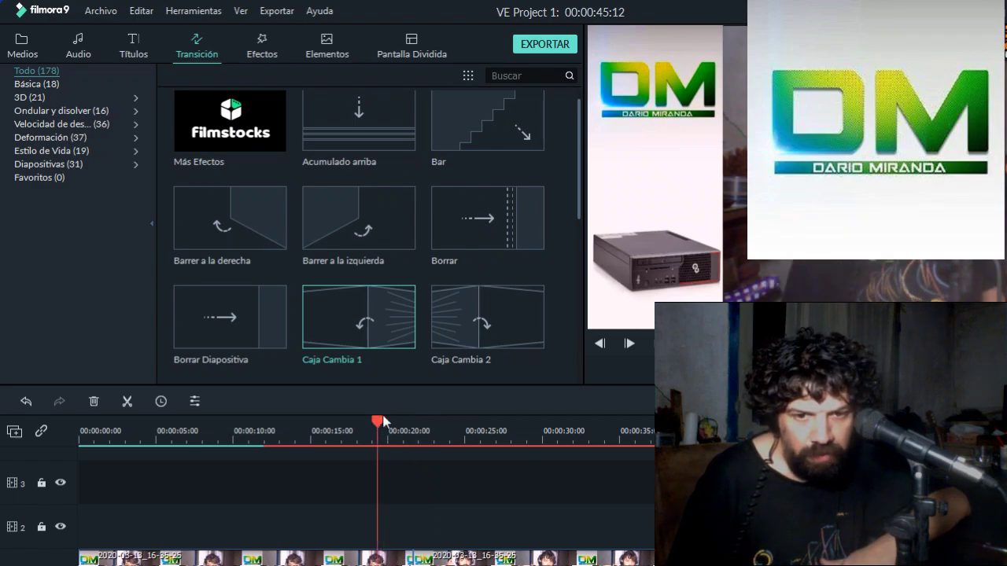
left_click_drag(385, 422, 402, 427)
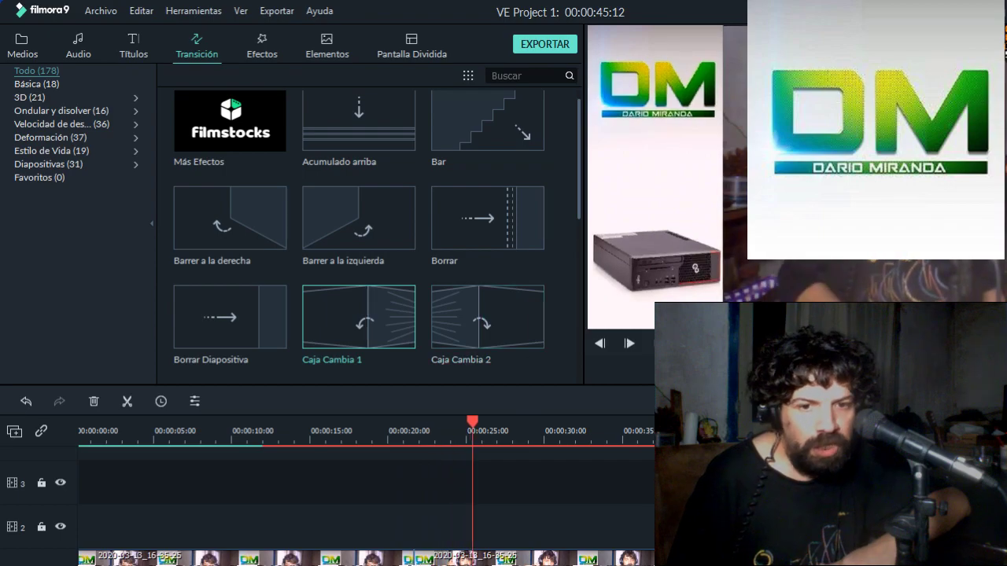
Replace the Caja Cambia 1 transition between the two clips with Carrete Cruzado 5 and preview it.
key("Delete")
scroll(243, 276, "down", 5)
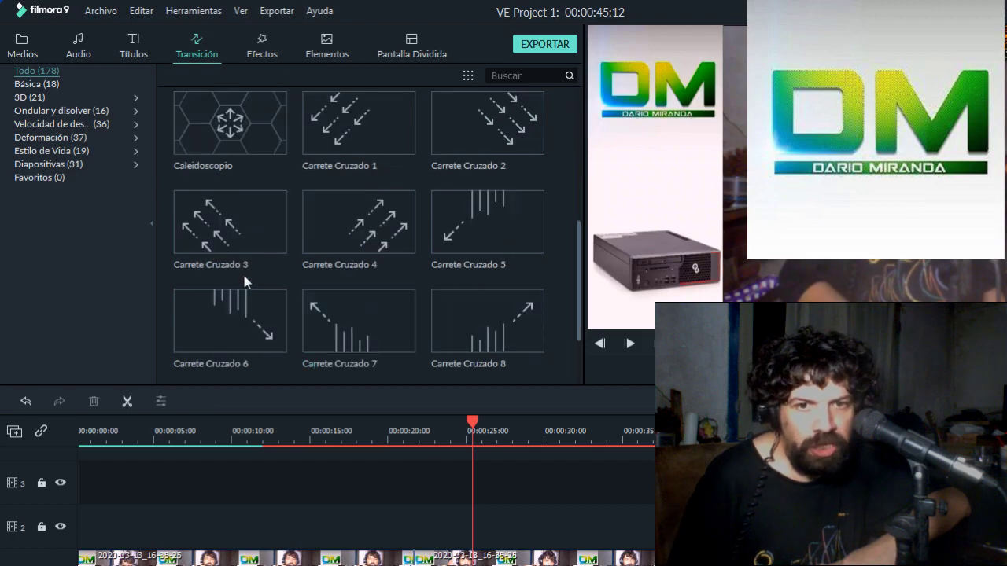
left_click_drag(439, 254, 431, 562)
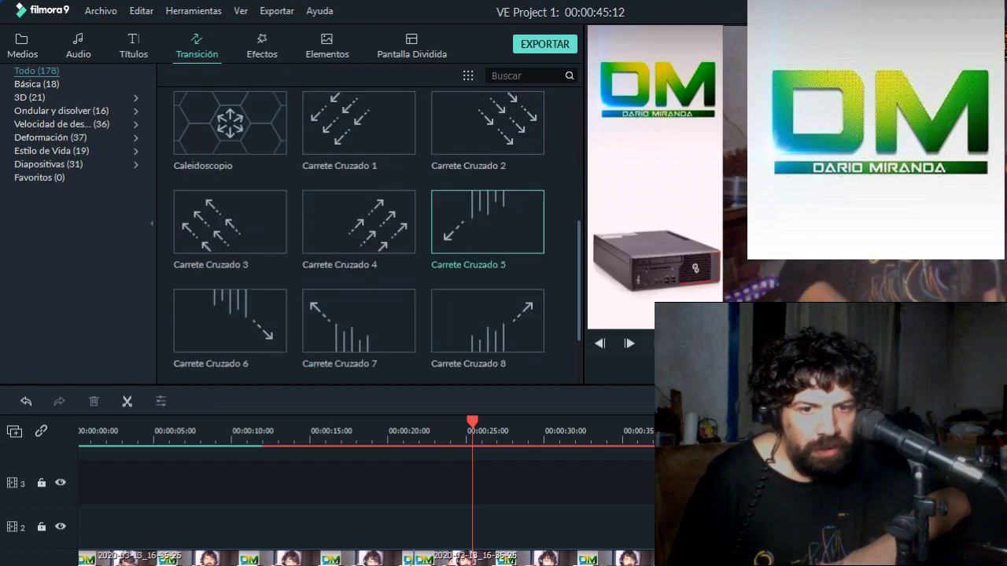
left_click(431, 555)
left_click_drag(472, 421, 398, 429)
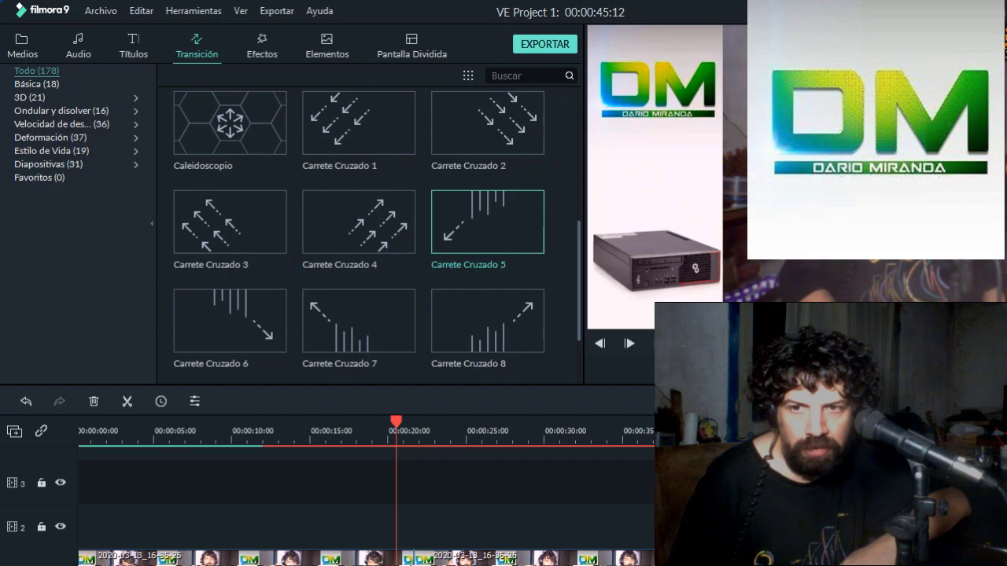
key("space")
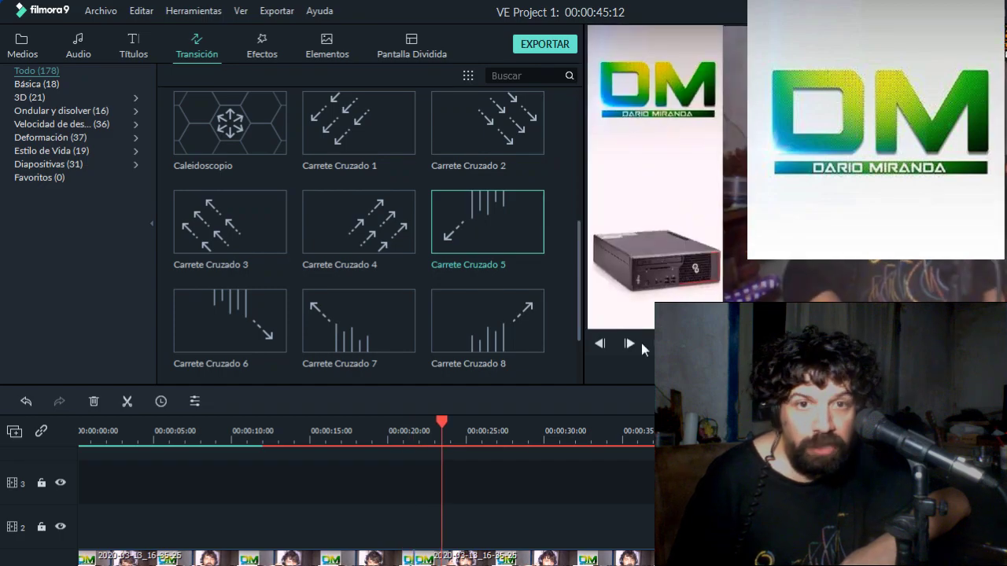
Apply the Cube transition at the cut between the two video clips and preview it.
scroll(400, 292, "down", 3)
scroll(402, 299, "down", 4)
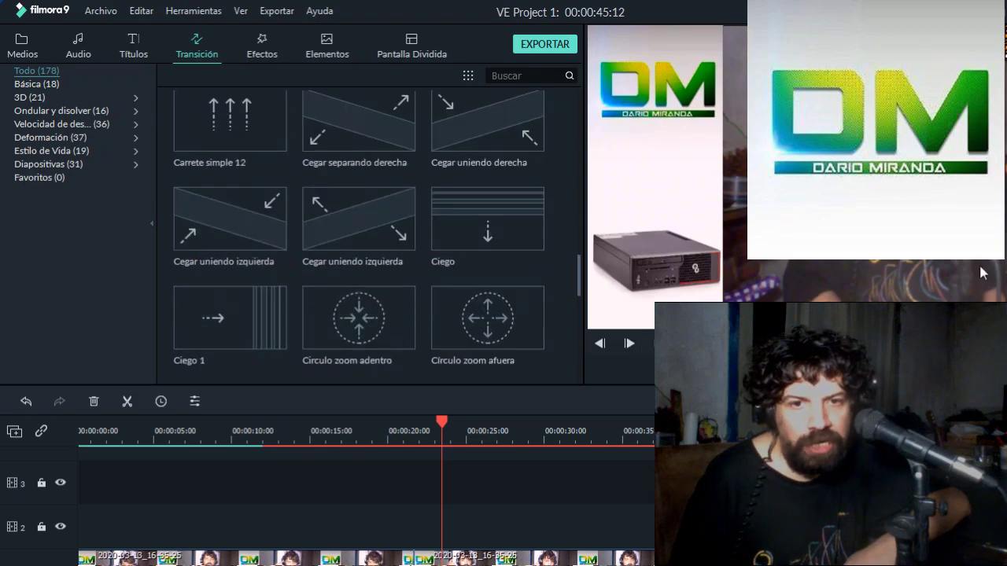
scroll(466, 224, "down", 8)
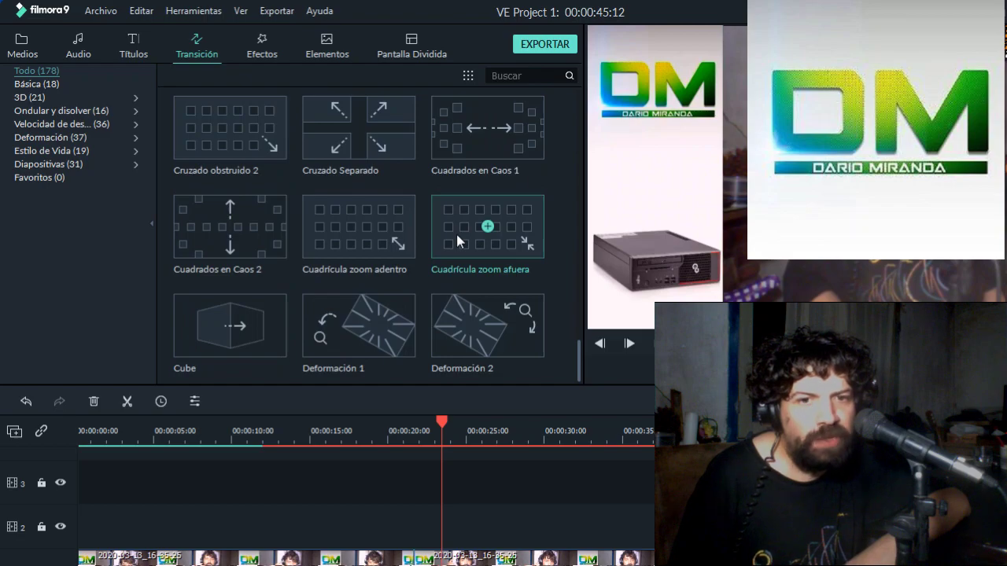
scroll(456, 235, "down", 1)
left_click_drag(243, 340, 346, 558)
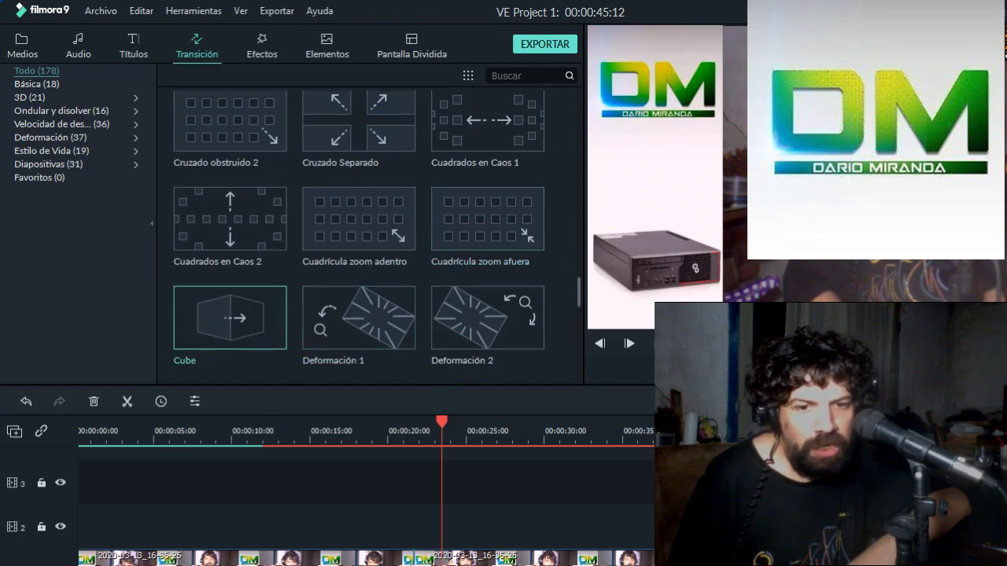
left_click_drag(442, 423, 397, 413)
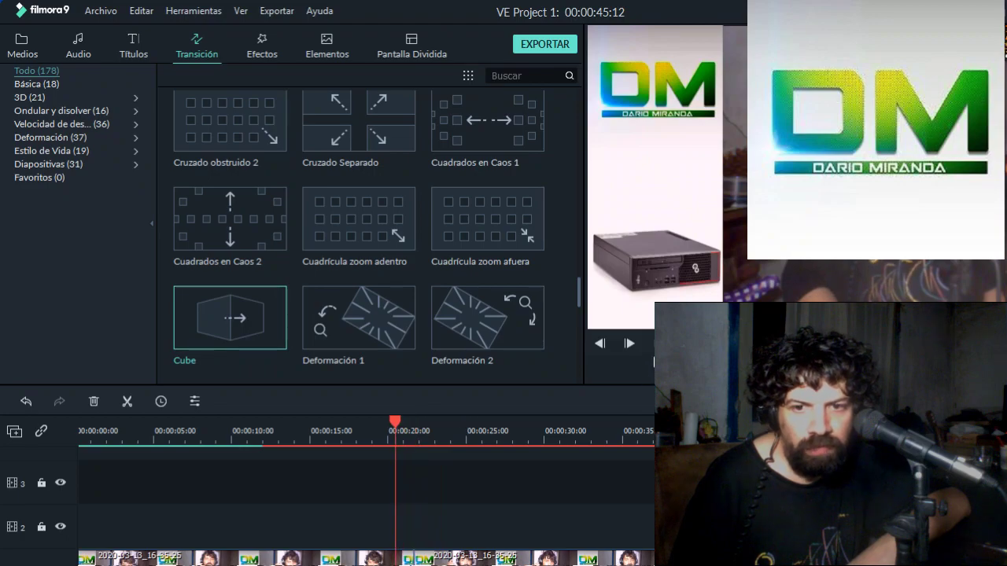
key("space")
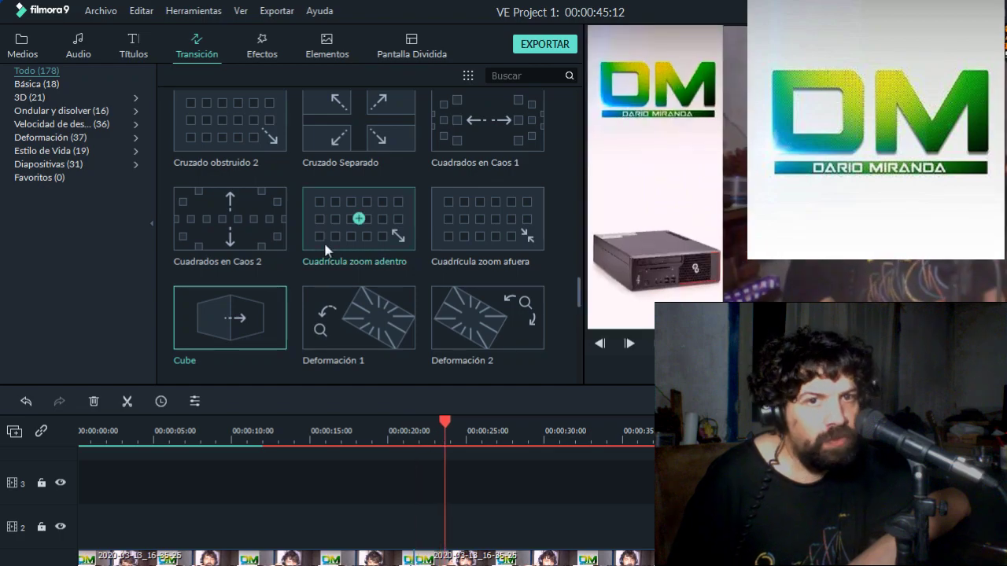
Add the 1977.0 effect to track 2 over the entire first video clip and preview its look.
left_click(266, 51)
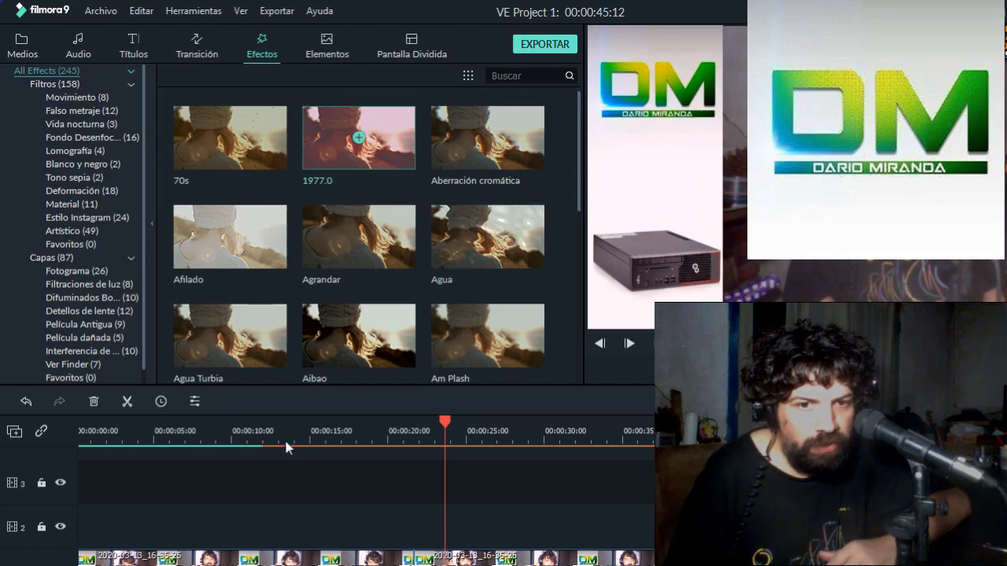
left_click_drag(359, 141, 61, 519)
left_click_drag(410, 513, 107, 522)
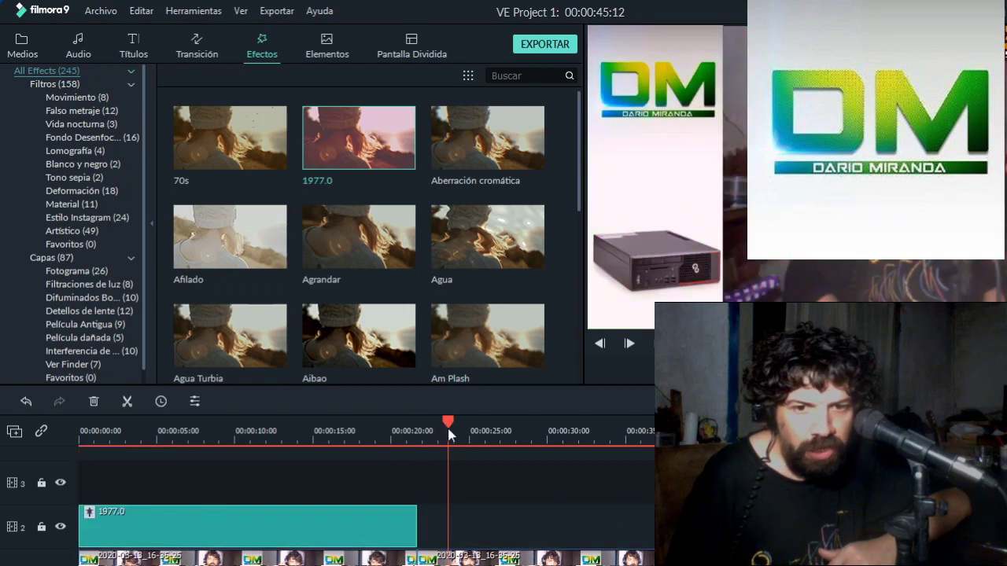
left_click_drag(448, 424, 226, 426)
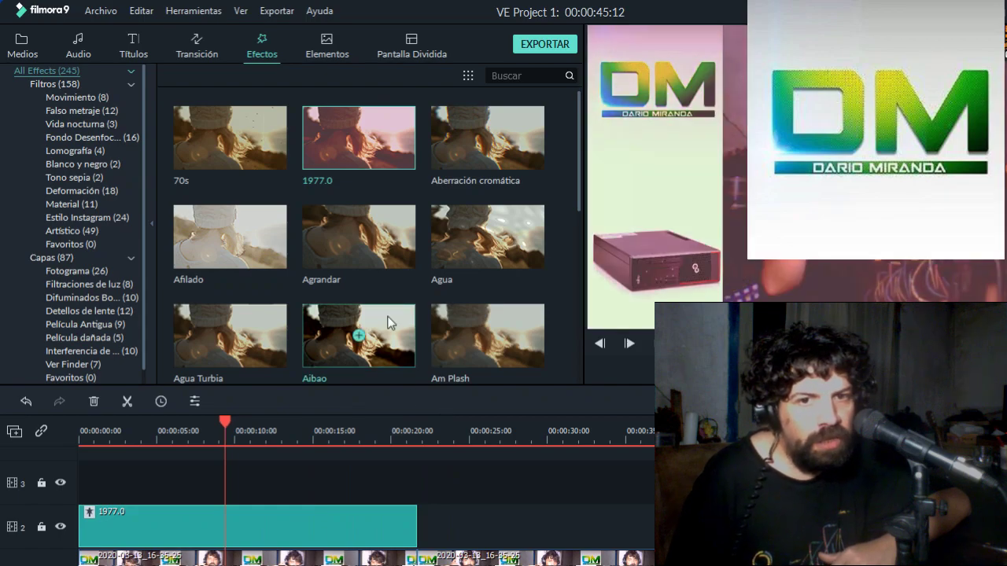
Apply the Agua effect to the second clip and shorten the 1977.0 effect to about 3.6 seconds, starting near 8 seconds.
left_click_drag(483, 236, 434, 565)
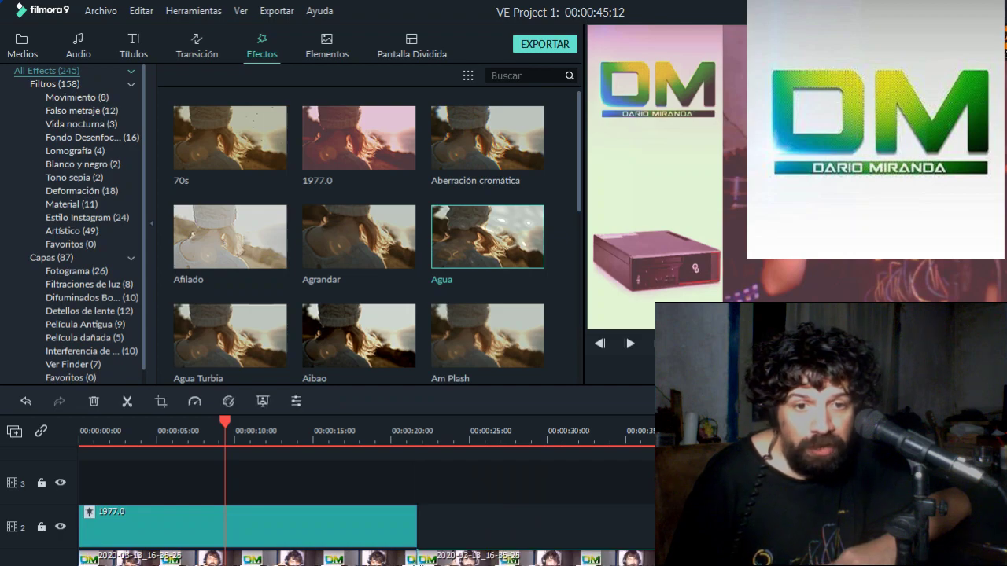
left_click(410, 530)
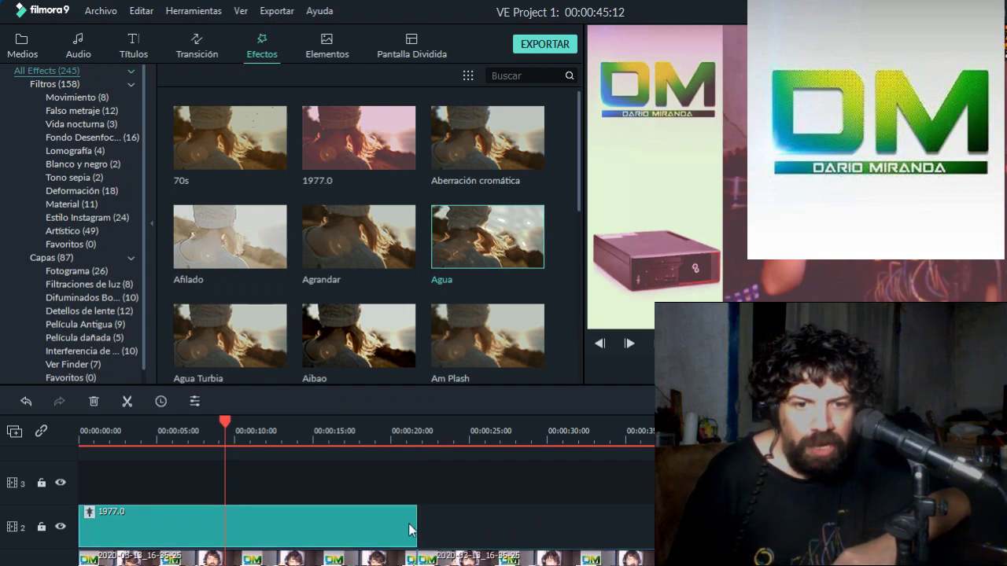
left_click_drag(415, 531, 255, 526)
left_click_drag(141, 527, 206, 527)
left_click_drag(322, 532, 236, 529)
Preview the Agua effect on the second video clip.
left_click(438, 562)
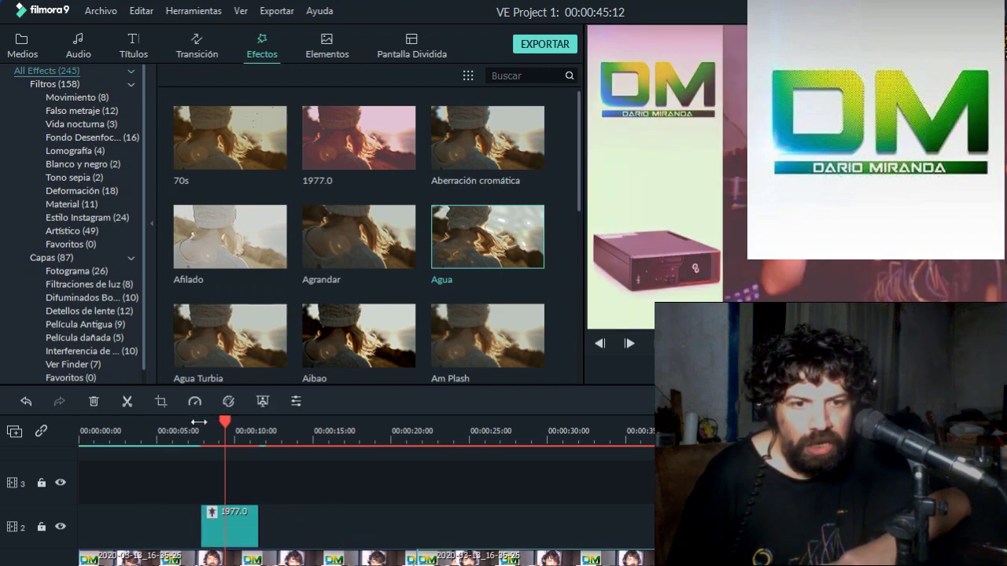
left_click_drag(224, 422, 512, 409)
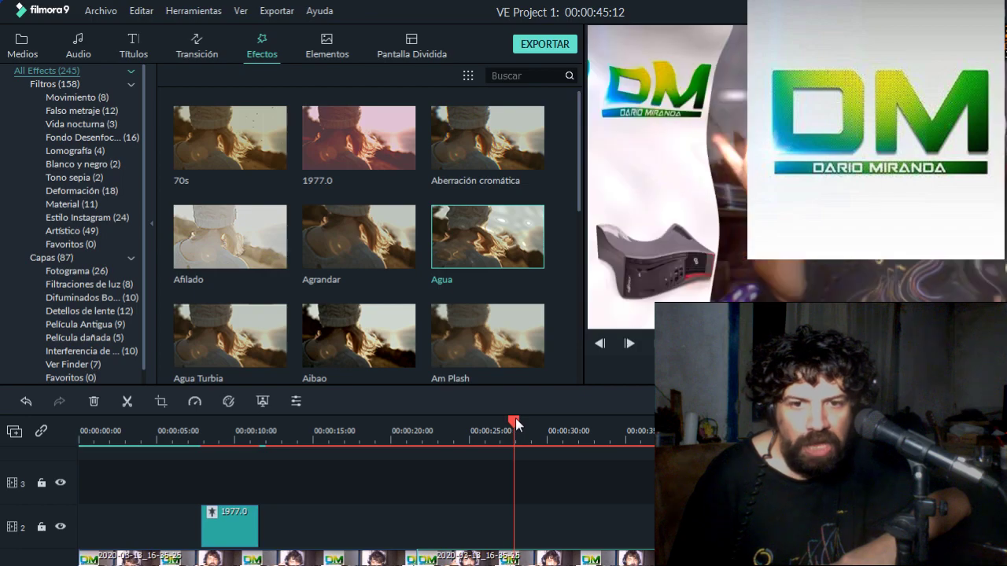
left_click_drag(513, 425, 525, 425)
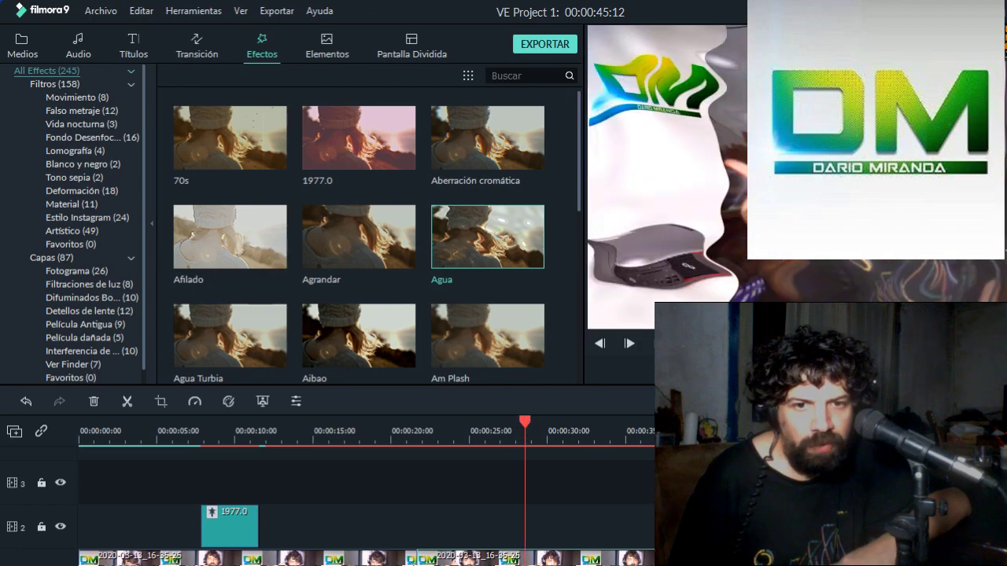
Open the second clip's Agua effect settings, try a higher Realzar strength, and reduce it to 0.11.
double_click(543, 560)
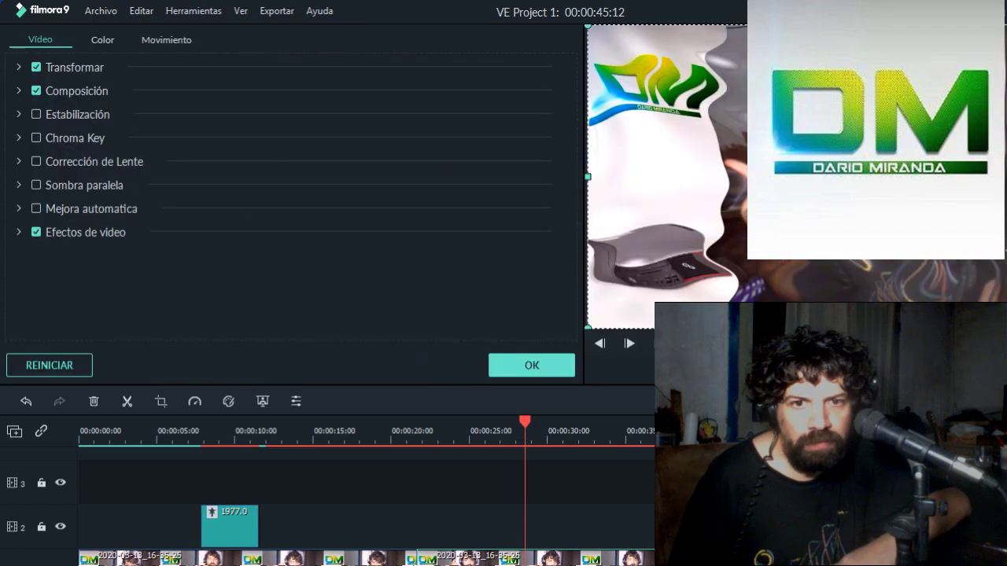
left_click(18, 232)
scroll(92, 228, "down", 1)
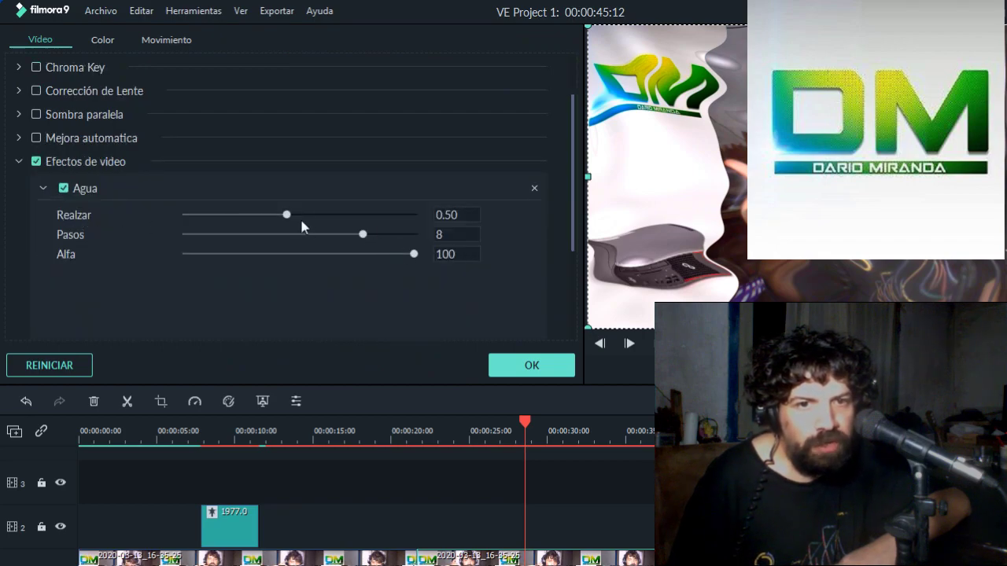
left_click_drag(286, 215, 464, 213)
left_click_drag(378, 212, 157, 233)
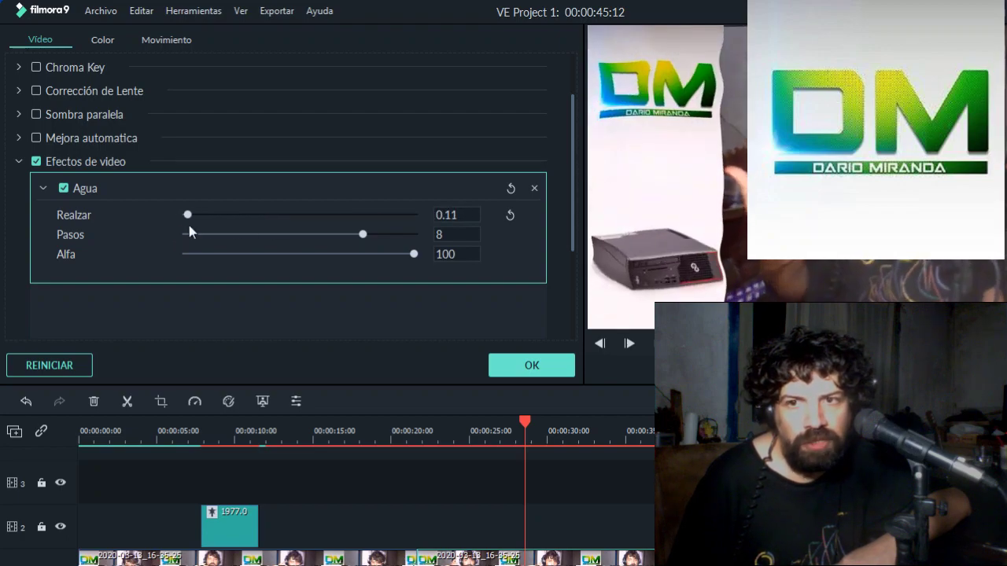
Remove the Agua effect from the second clip and apply the change.
left_click(64, 189)
left_click(534, 188)
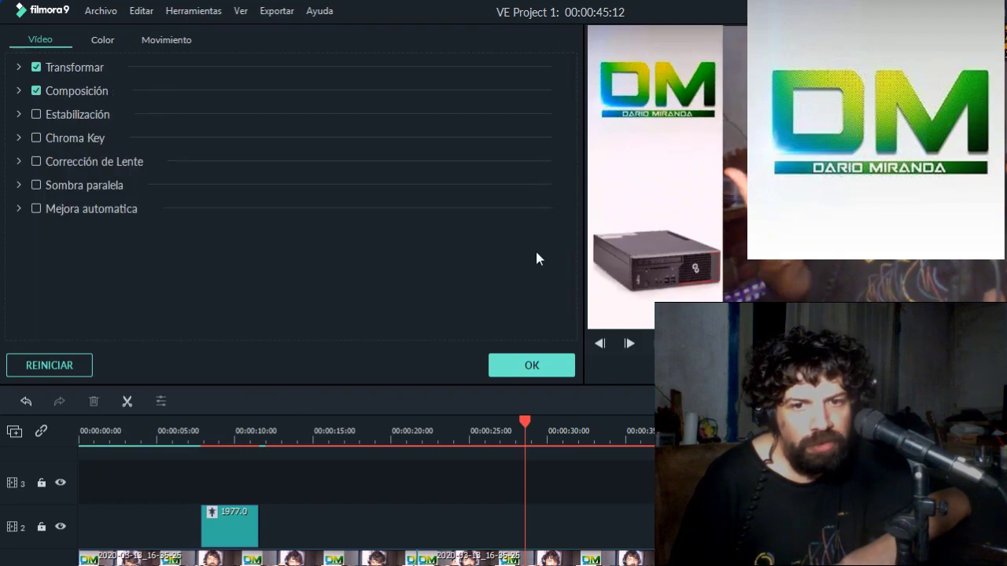
left_click(531, 356)
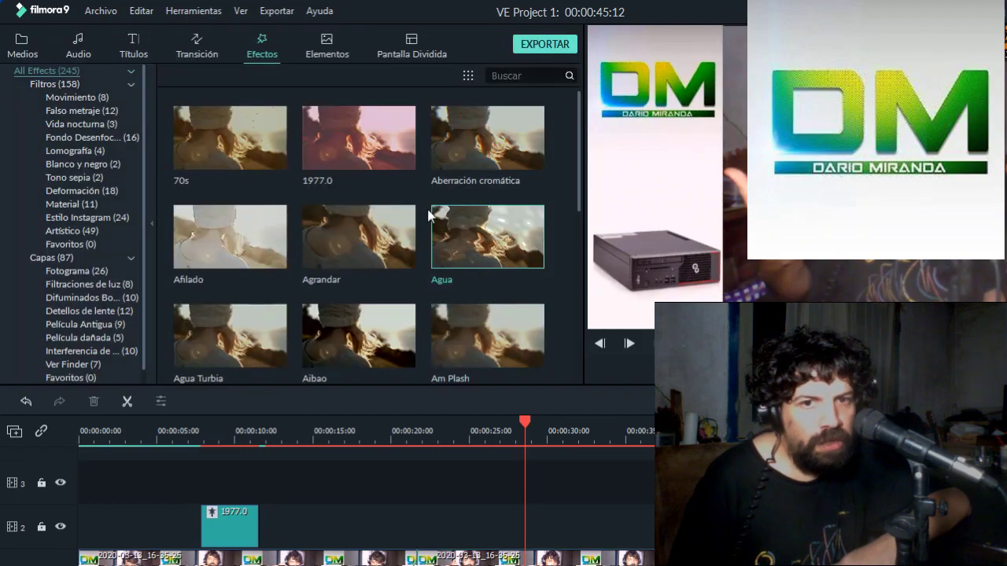
Look through the available filters in the effects library and switch to the Elementos library.
scroll(428, 214, "down", 5)
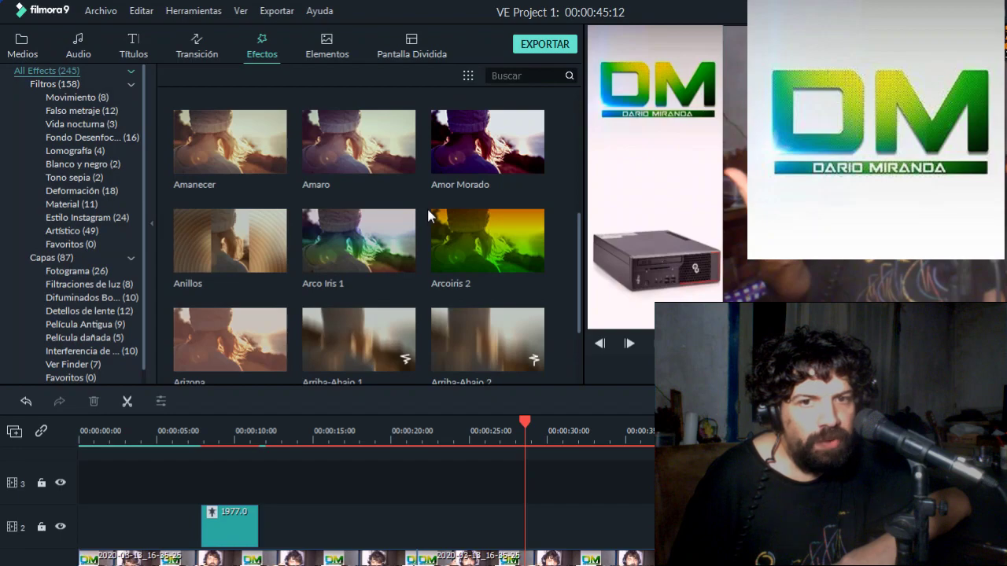
scroll(458, 250, "down", 3)
scroll(459, 250, "up", 3)
scroll(403, 206, "down", 10)
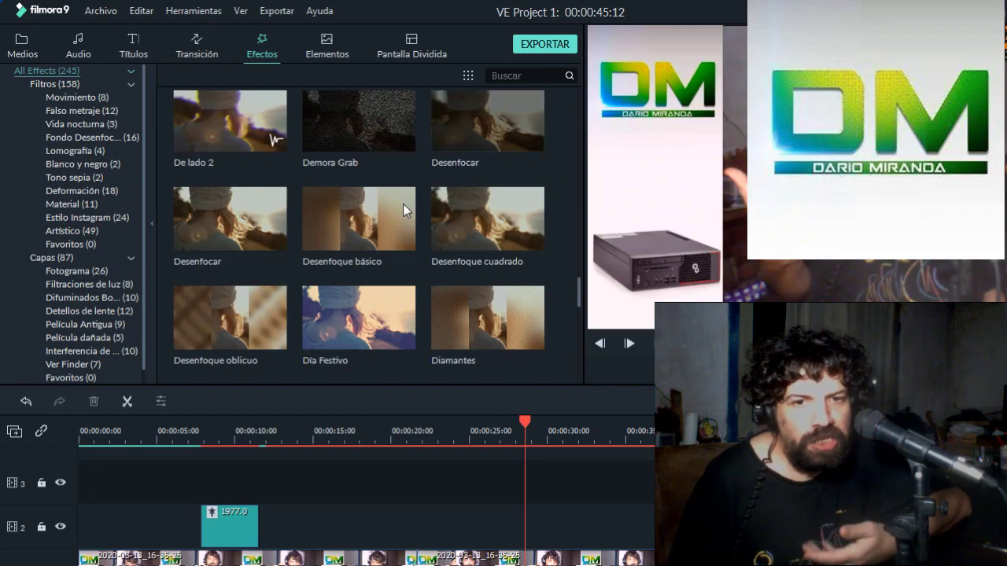
scroll(403, 204, "down", 5)
scroll(206, 293, "down", 1)
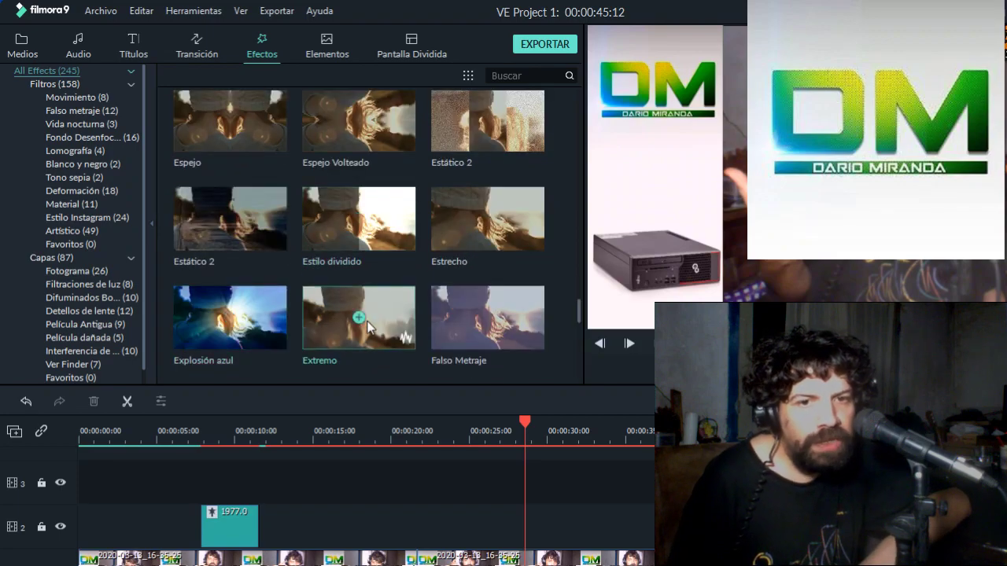
scroll(366, 323, "down", 4)
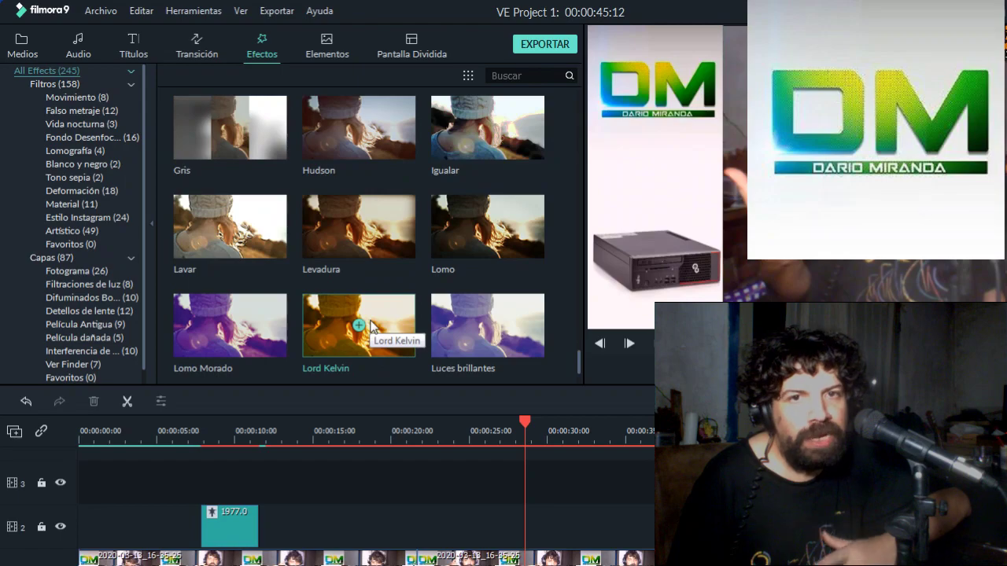
scroll(363, 330, "down", 1)
left_click(322, 56)
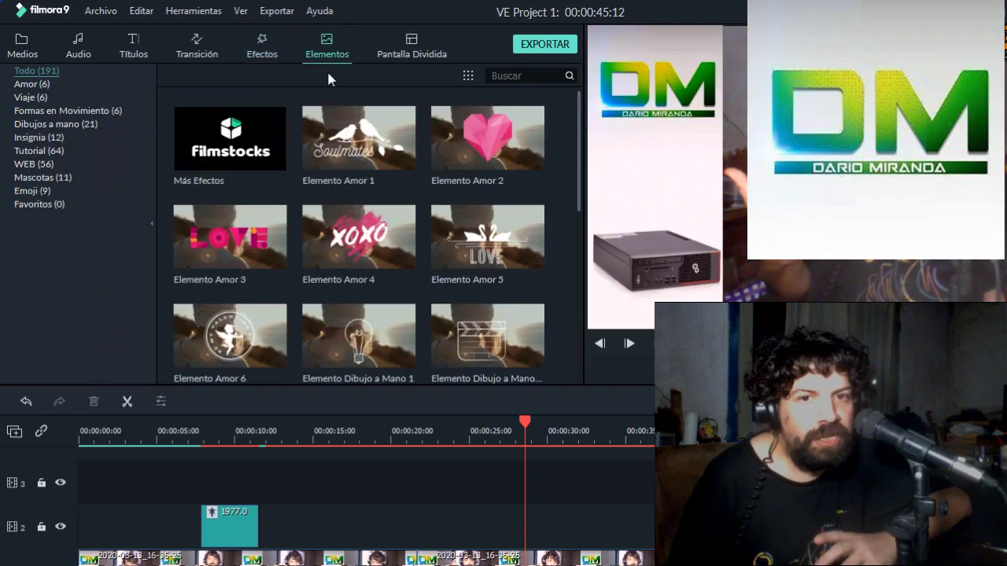
Place Elemento Amor 2 on the second track at the playhead, preview it, and look through the other elements.
left_click_drag(446, 145, 529, 526)
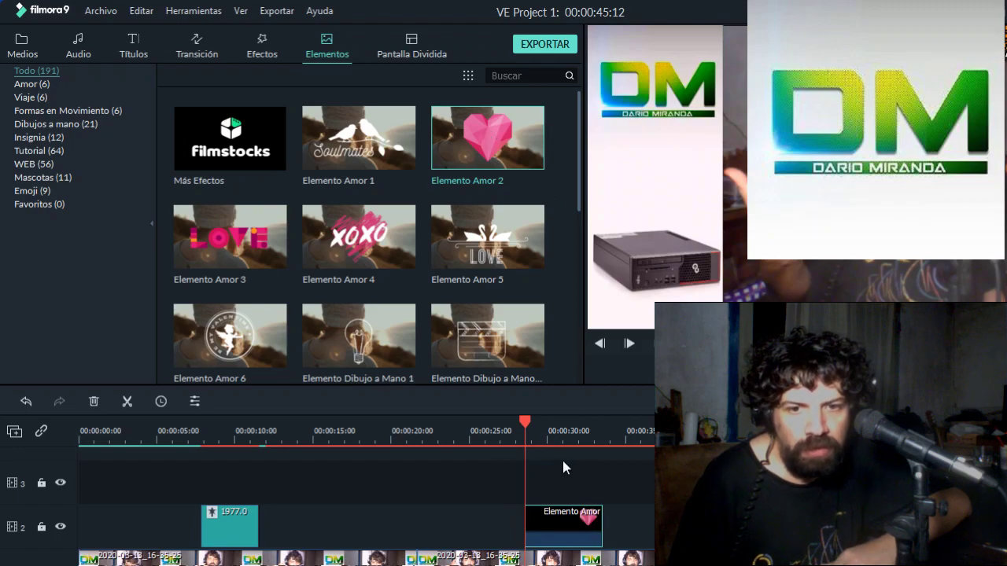
left_click_drag(526, 422, 566, 425)
scroll(315, 288, "down", 10)
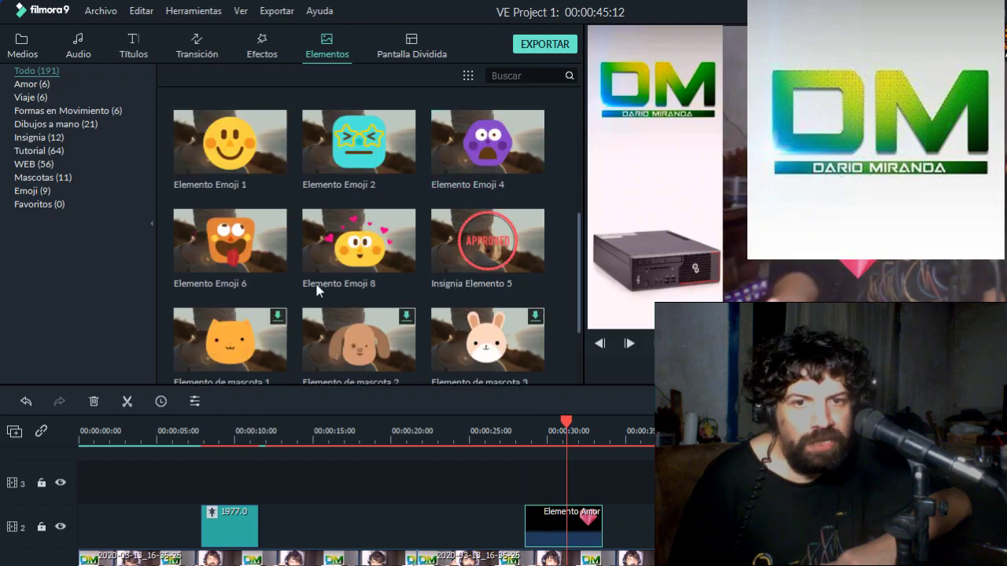
scroll(320, 288, "down", 10)
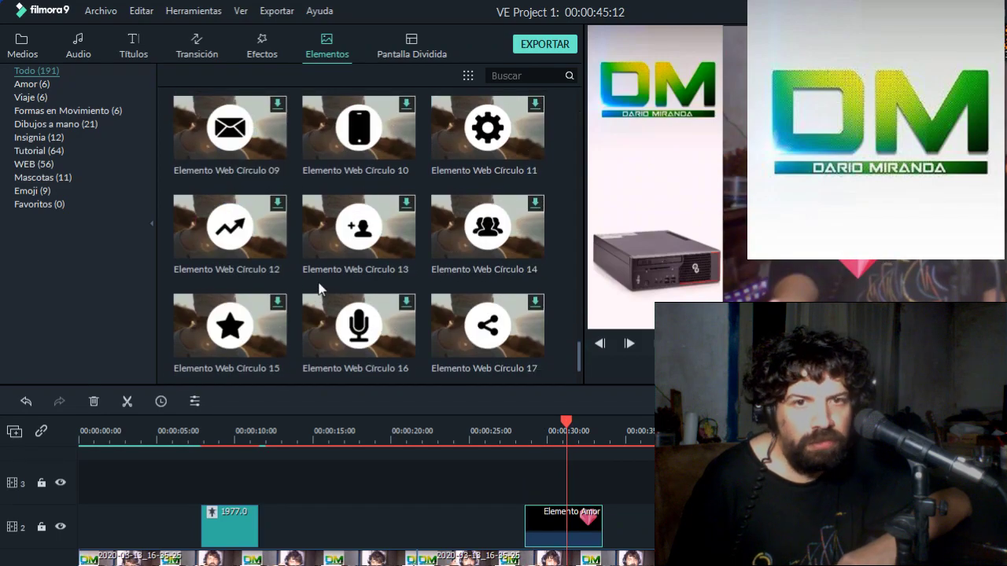
scroll(321, 285, "up", 20)
Open the Pantalla Dividida library and add the letterboxed two-panel layout to the second track after the heart element.
left_click(420, 61)
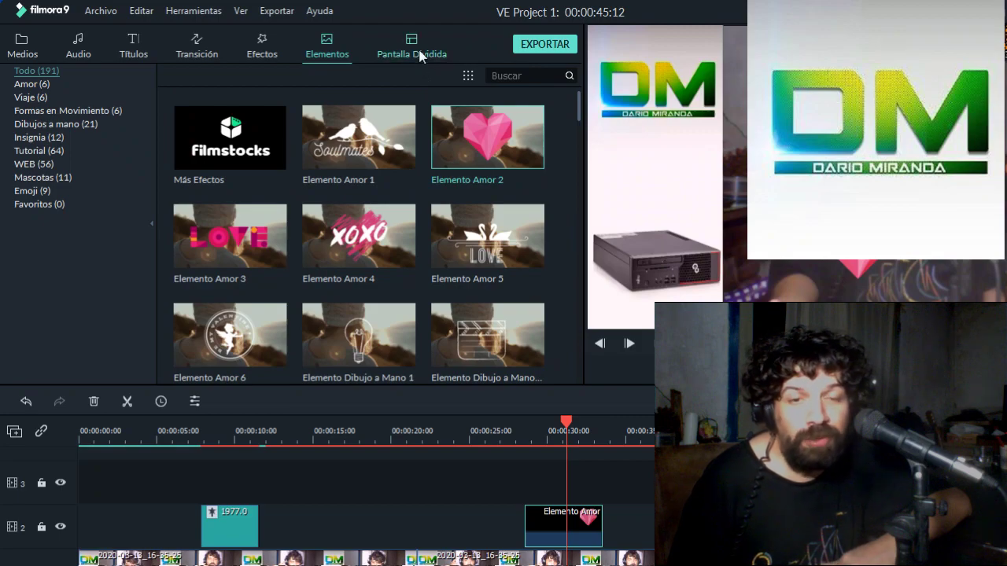
left_click_drag(566, 426, 404, 424)
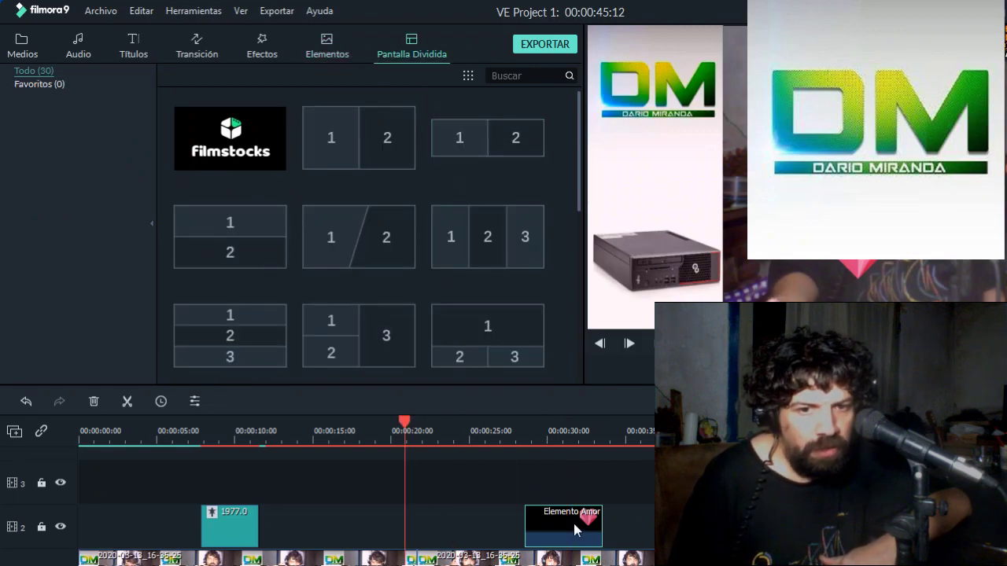
left_click_drag(445, 144, 545, 458)
right_click(544, 456)
left_click(527, 373)
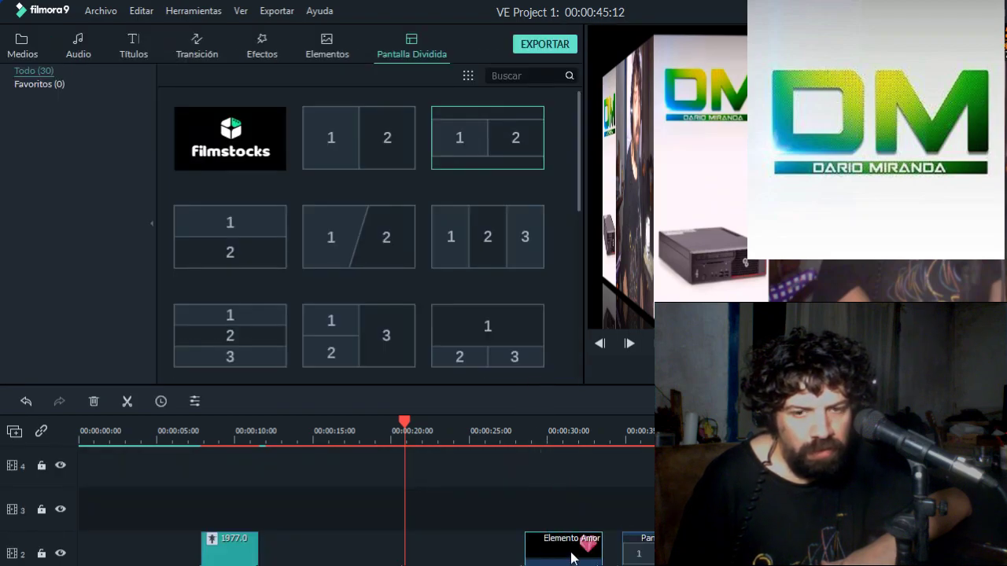
Delete the heart element, the 1977.0 effect, and the first video clip from the timeline.
right_click(572, 557)
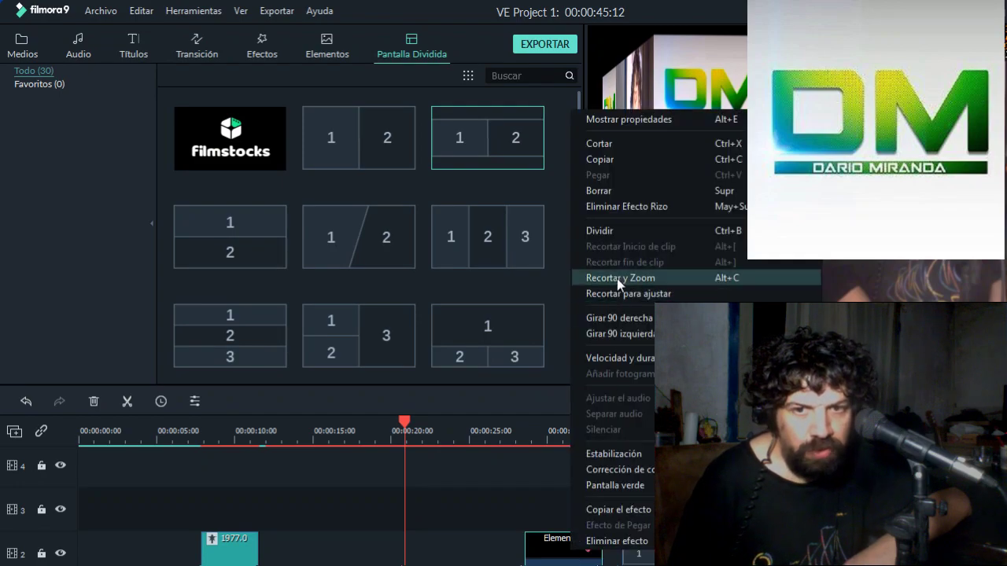
left_click(631, 191)
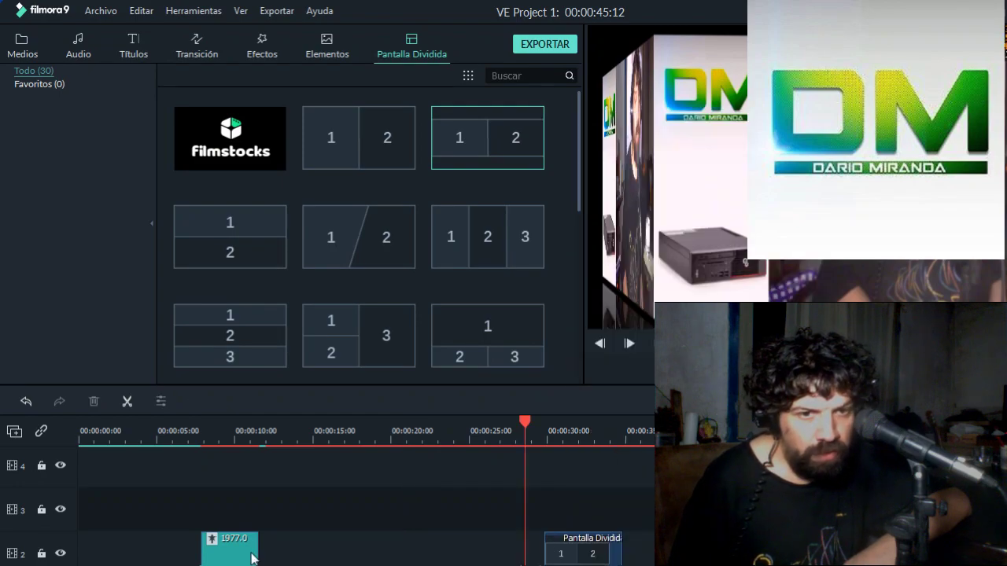
left_click(93, 401)
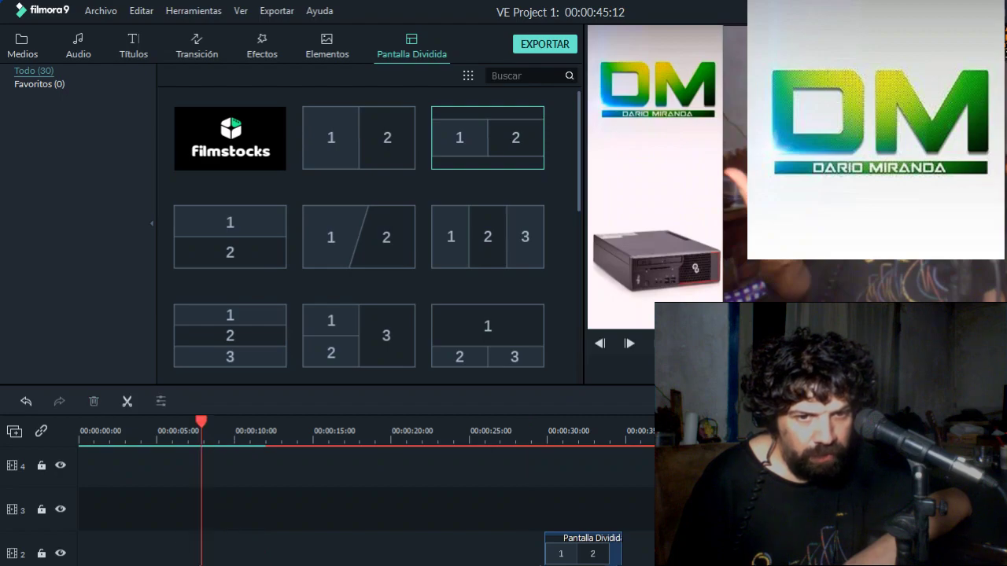
left_click(229, 565)
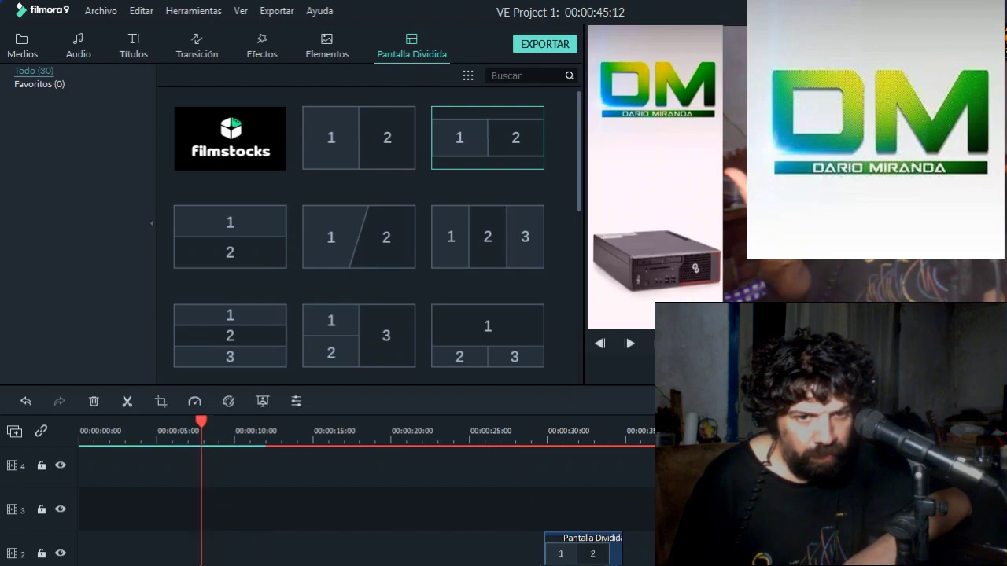
left_click(92, 401)
Move the split-screen clip to the start of the second track and put the 2020-03-13_16-35-25 video in panel 1.
left_click_drag(240, 558, 143, 556)
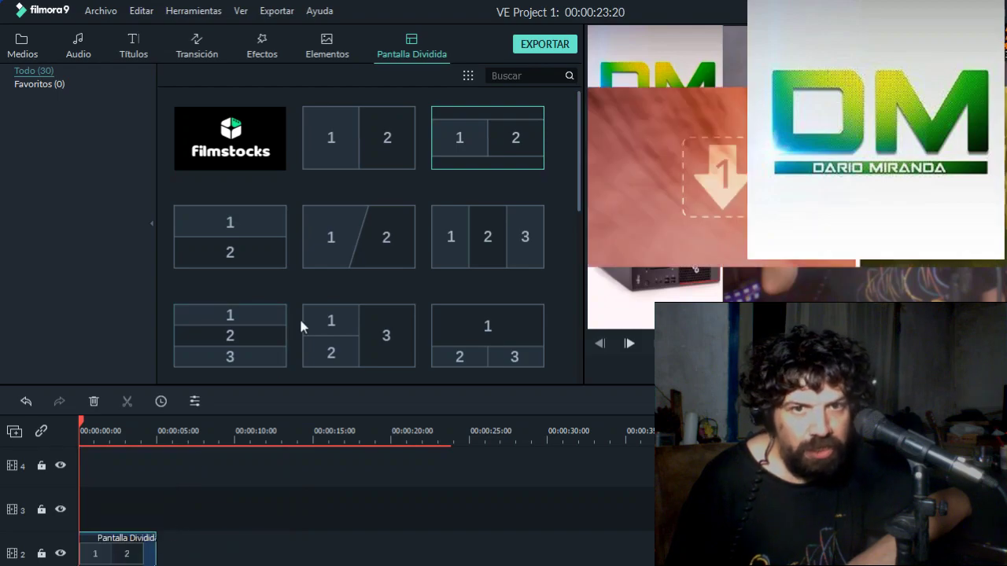
left_click(733, 141)
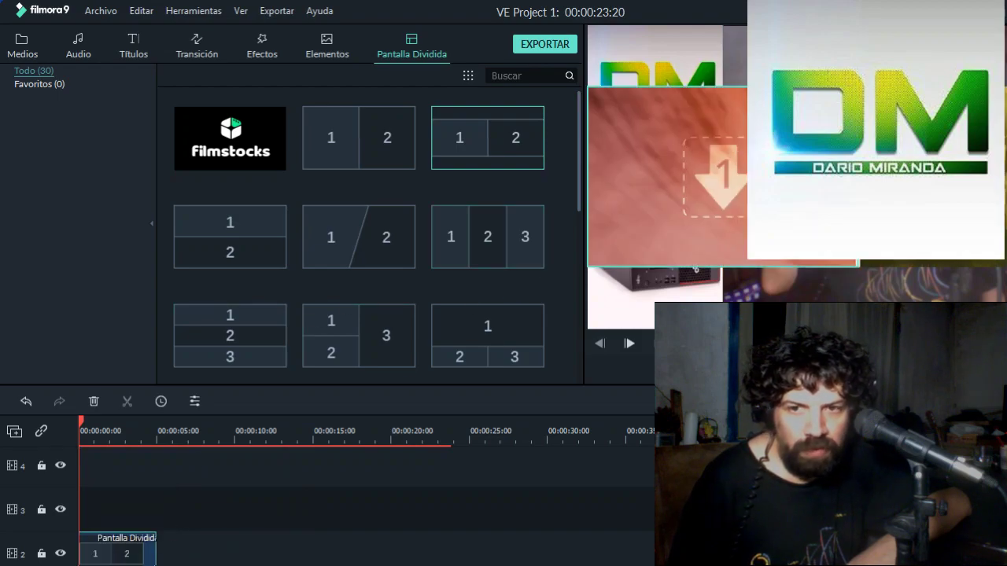
double_click(707, 179)
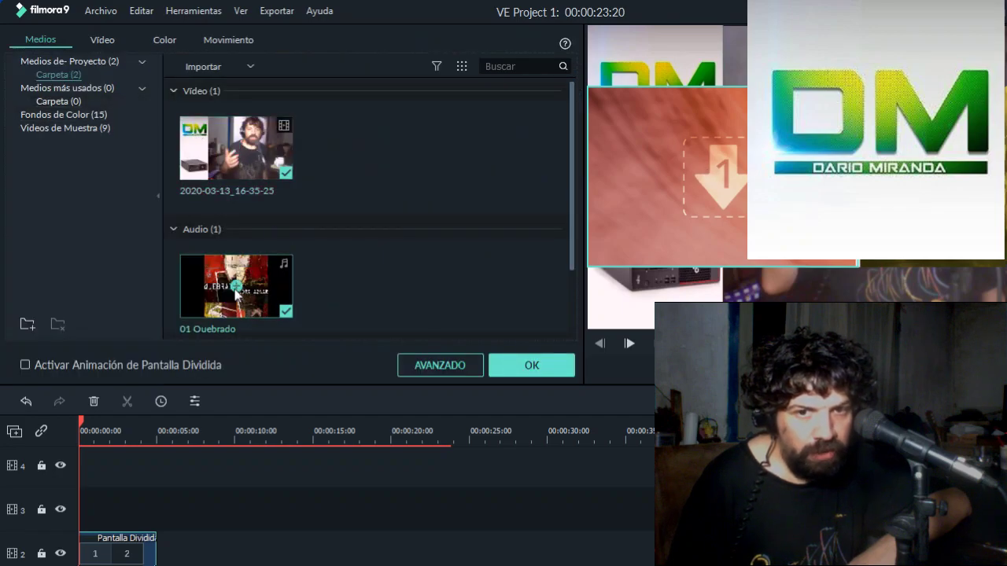
scroll(260, 283, "down", 1)
scroll(277, 277, "up", 1)
left_click_drag(252, 153, 647, 162)
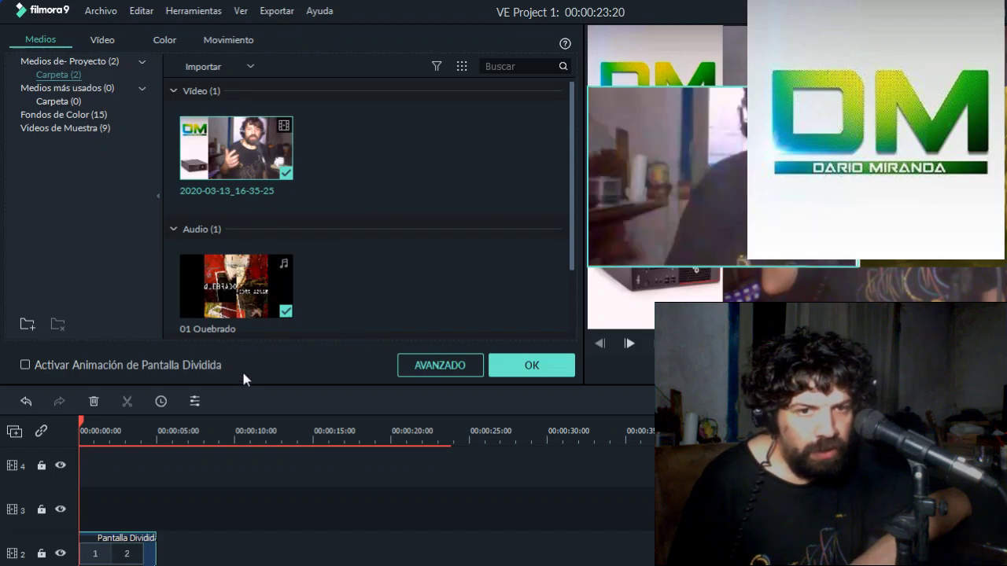
Fill panel 2 with the same video and adjust the framing of the footage in panel 1.
left_click(928, 180)
left_click(752, 202)
mouse_move(795, 253)
left_mouse_down()
mouse_move(821, 253)
mouse_move(778, 253)
mouse_move(804, 253)
left_mouse_up()
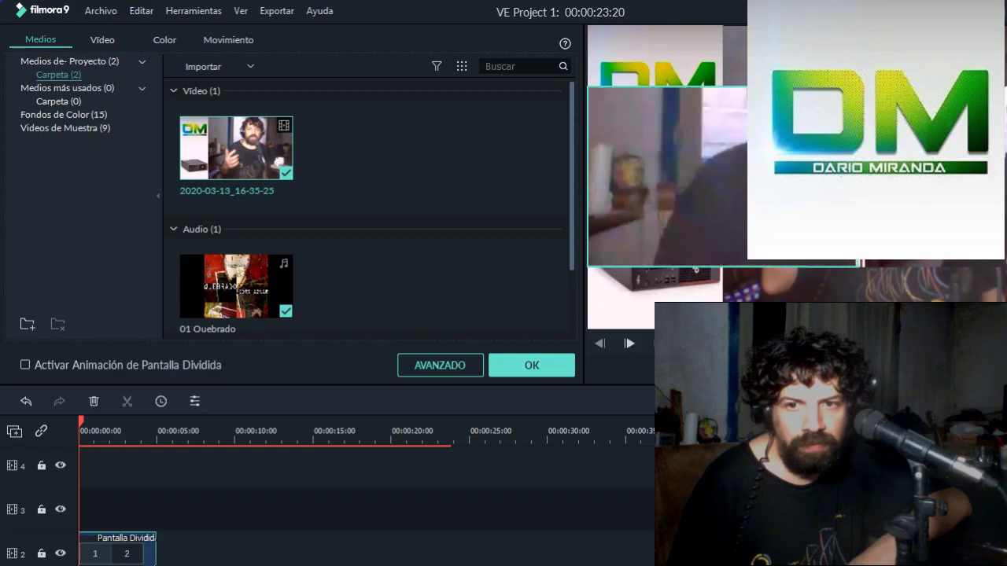
left_click(935, 180)
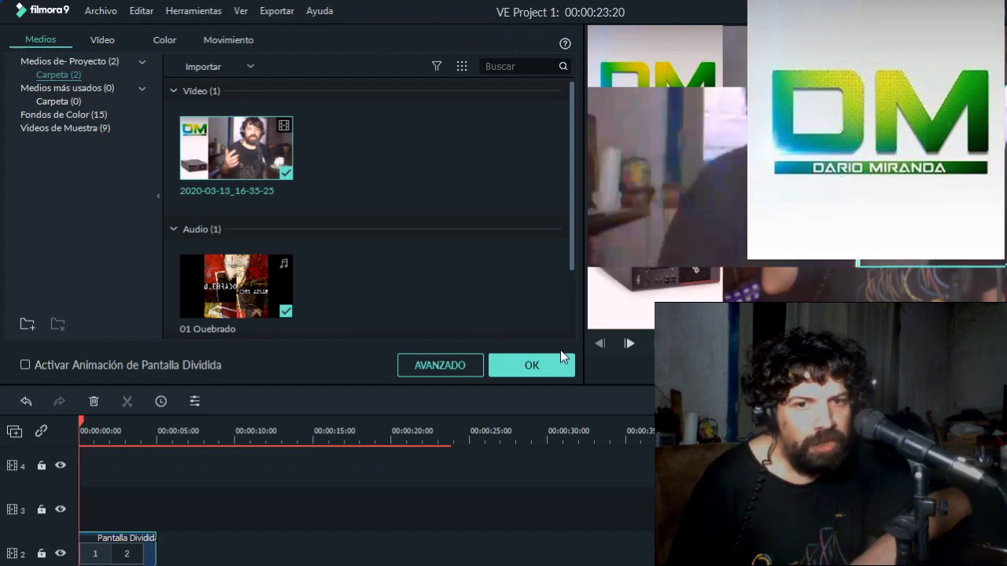
Replace the split-screen clip with the full-height side-by-side two-panel layout at the start of the second track.
right_click(144, 553)
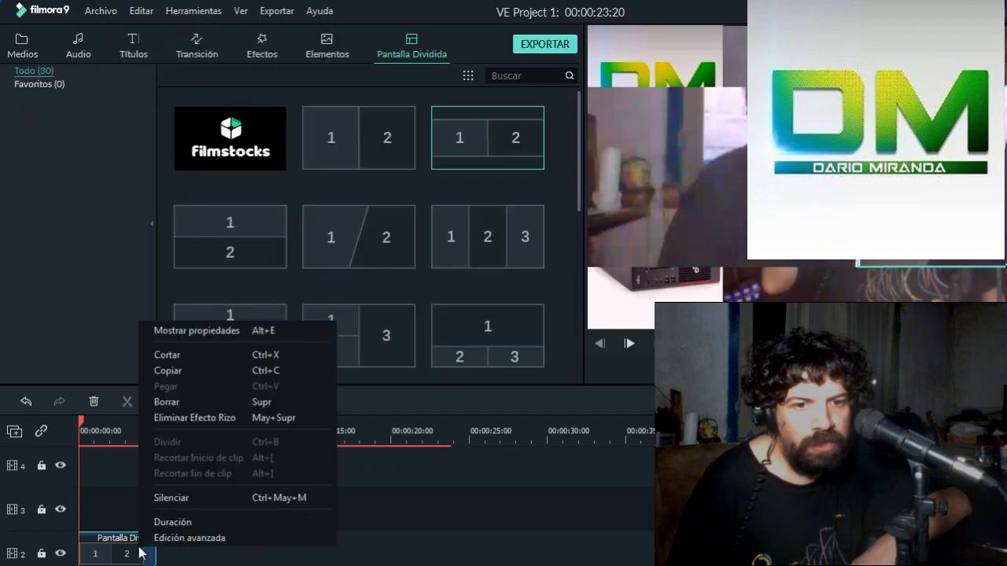
left_click(203, 400)
scroll(399, 175, "down", 3)
scroll(398, 175, "up", 3)
left_click_drag(353, 130, 118, 550)
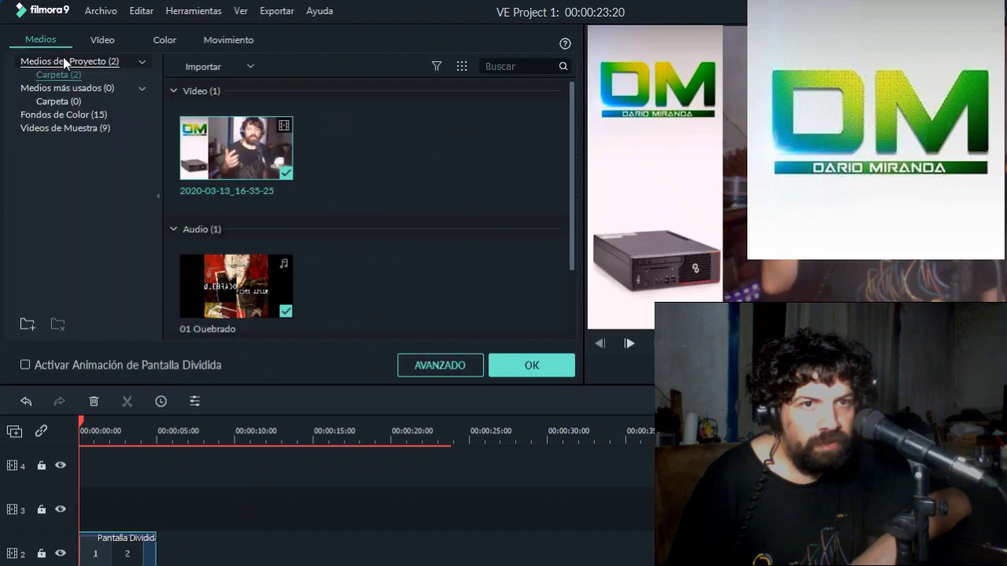
Place the 2020-03-13_16-35-25 video in both panels, reposition the footage within each, and accept the split-screen settings.
mouse_move(250, 151)
left_mouse_down()
mouse_move(536, 144)
mouse_move(640, 153)
left_mouse_up()
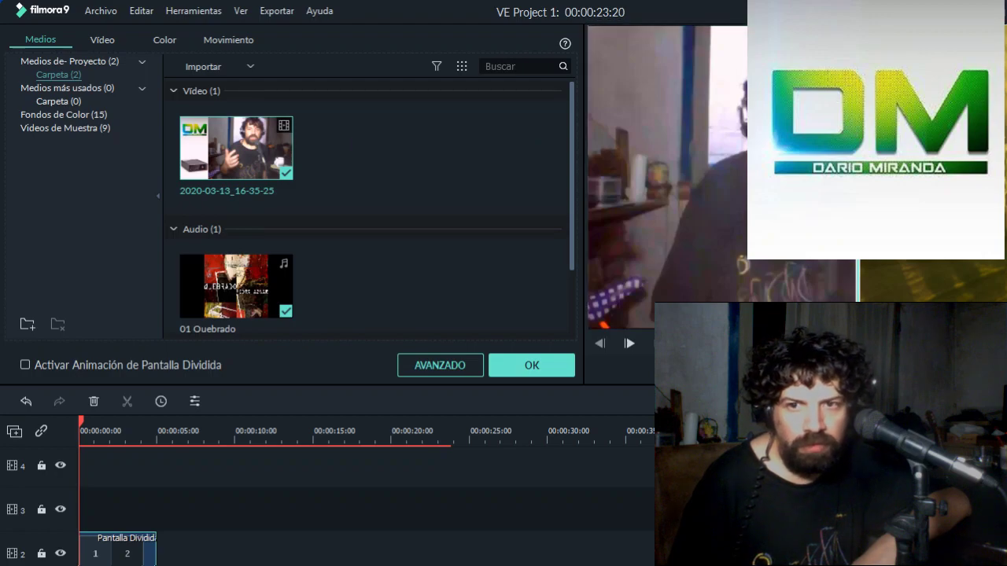
left_click_drag(713, 184, 660, 182)
left_click(934, 188)
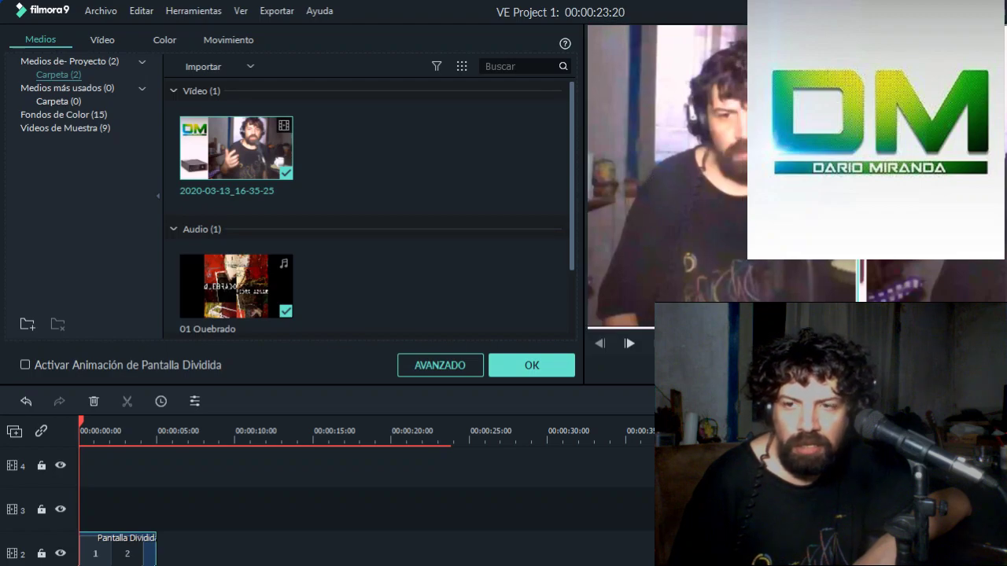
left_click_drag(934, 189, 870, 189)
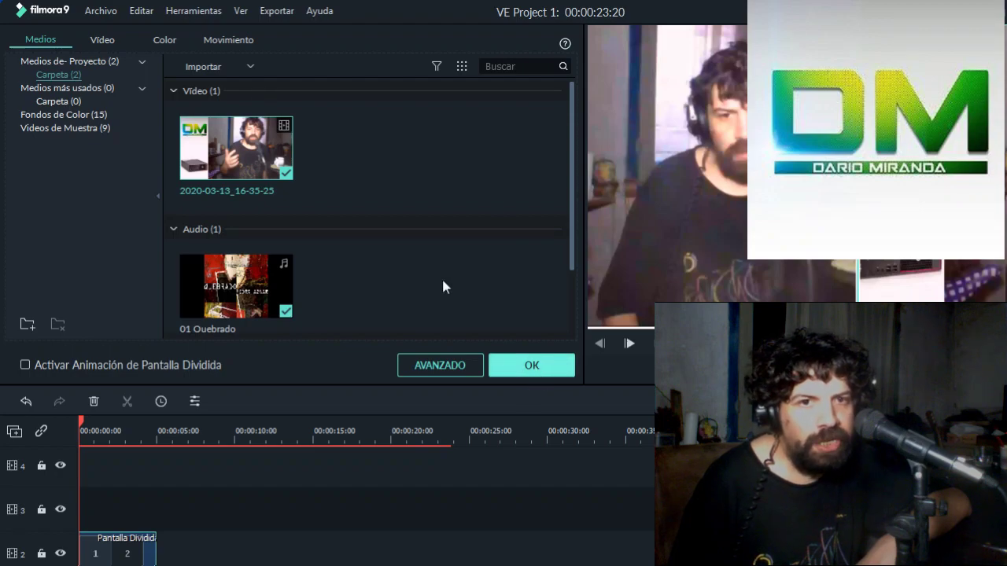
left_click(524, 365)
Look through the available split-screen layouts with two, three, and four panels.
scroll(399, 287, "down", 3)
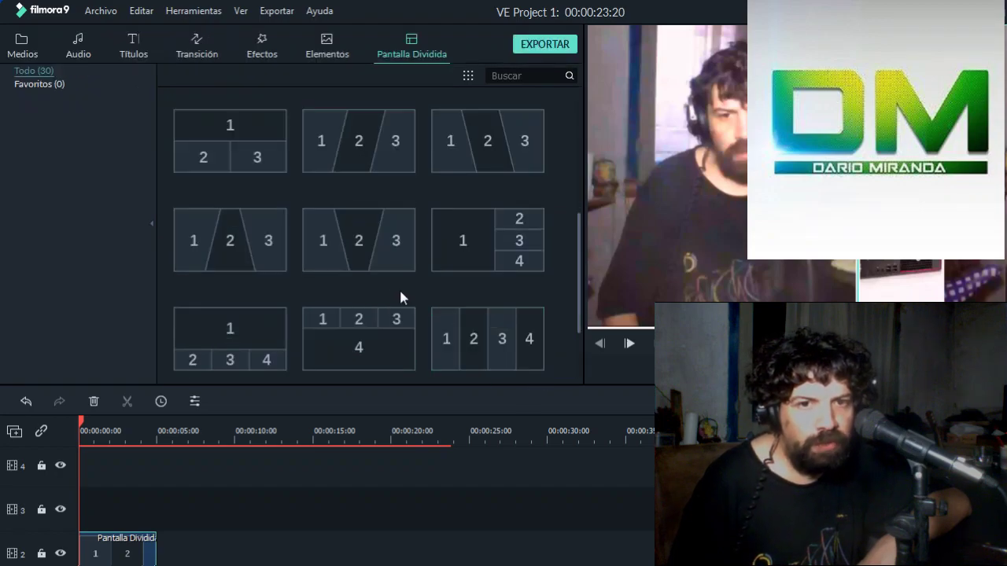
scroll(482, 250, "down", 2)
scroll(483, 250, "up", 5)
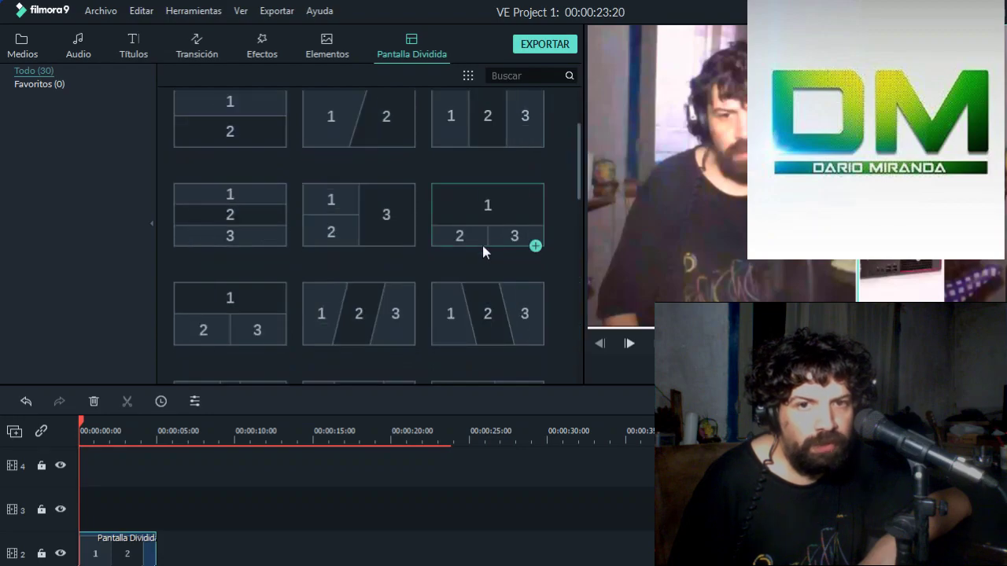
scroll(479, 227, "up", 3)
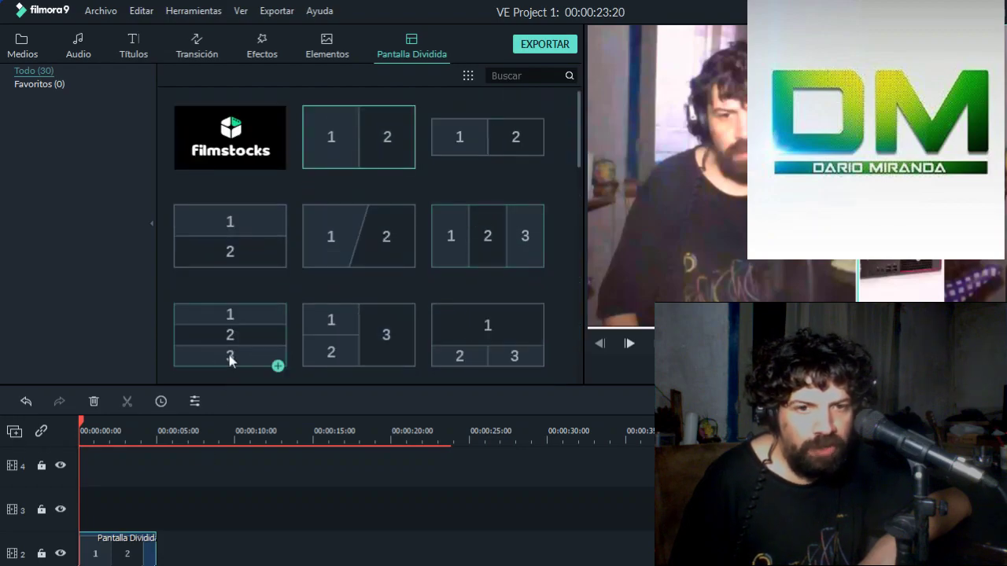
scroll(230, 358, "down", 10)
scroll(231, 352, "up", 10)
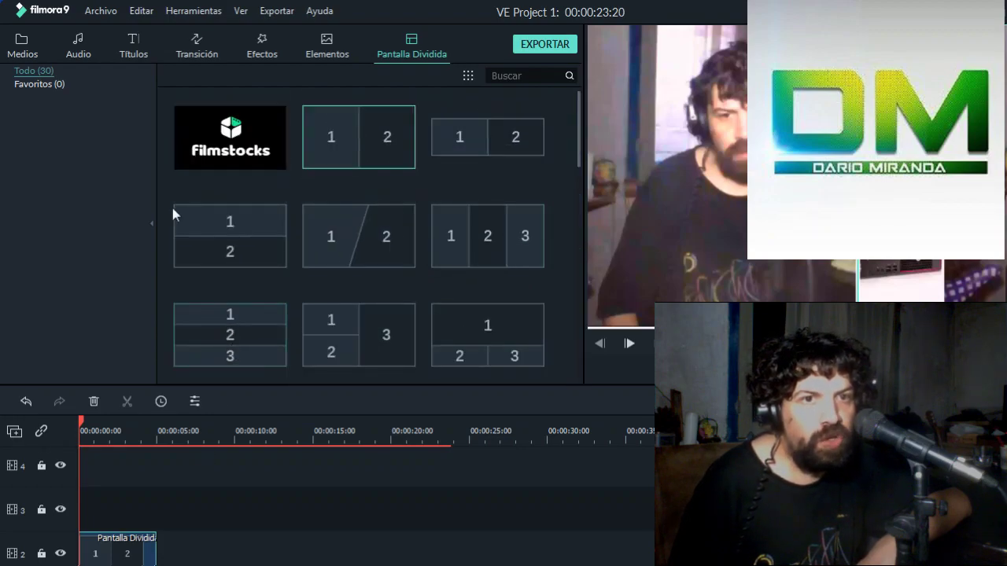
Return to the project's media library and reduce the editor window to reach the desktop and other open programs.
left_click(36, 49)
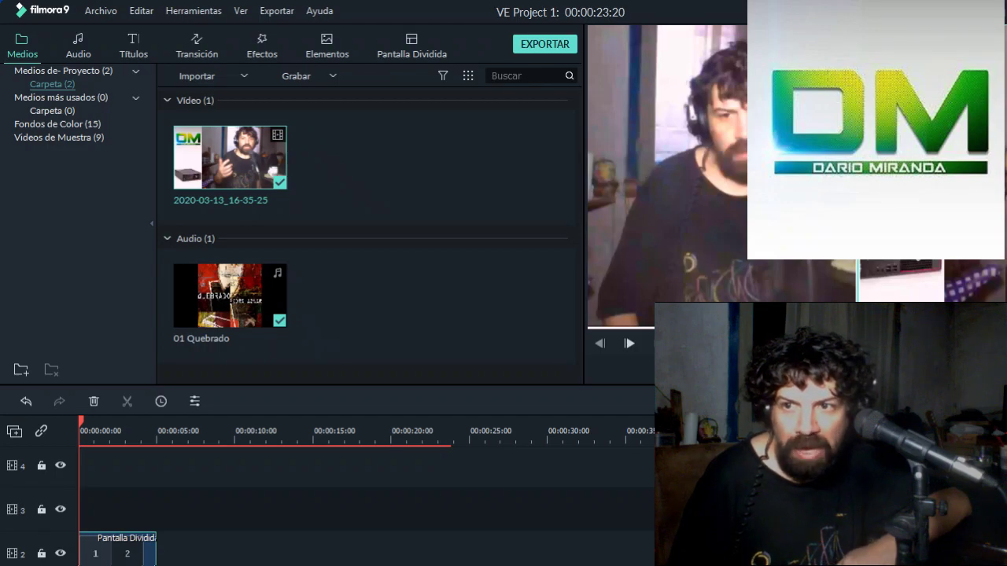
left_click(997, 11)
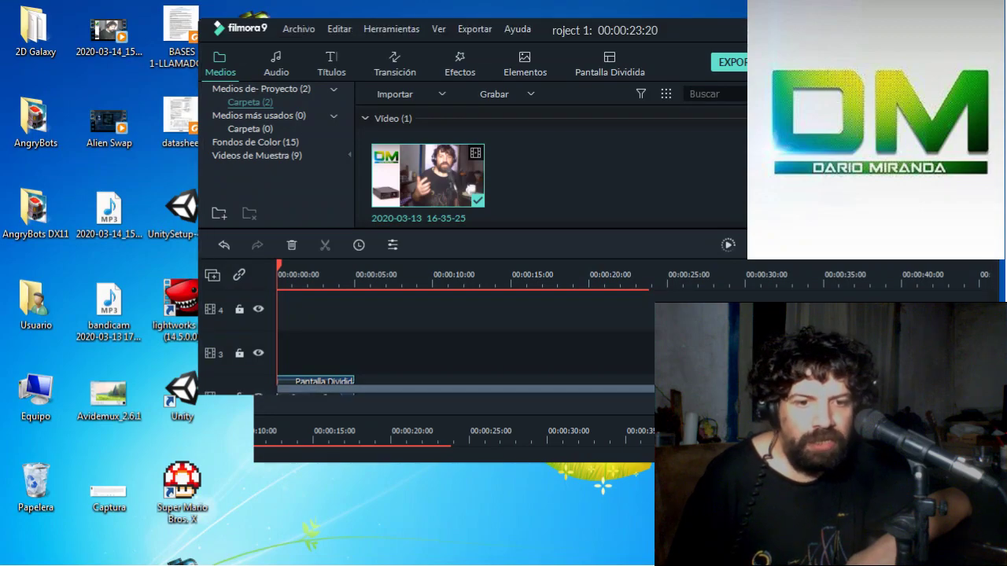
left_click(555, 563)
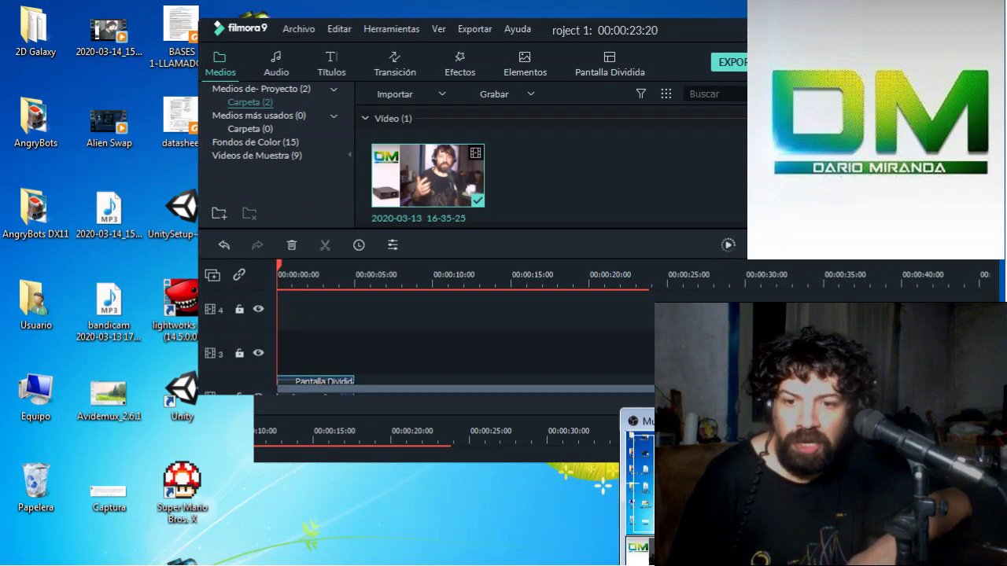